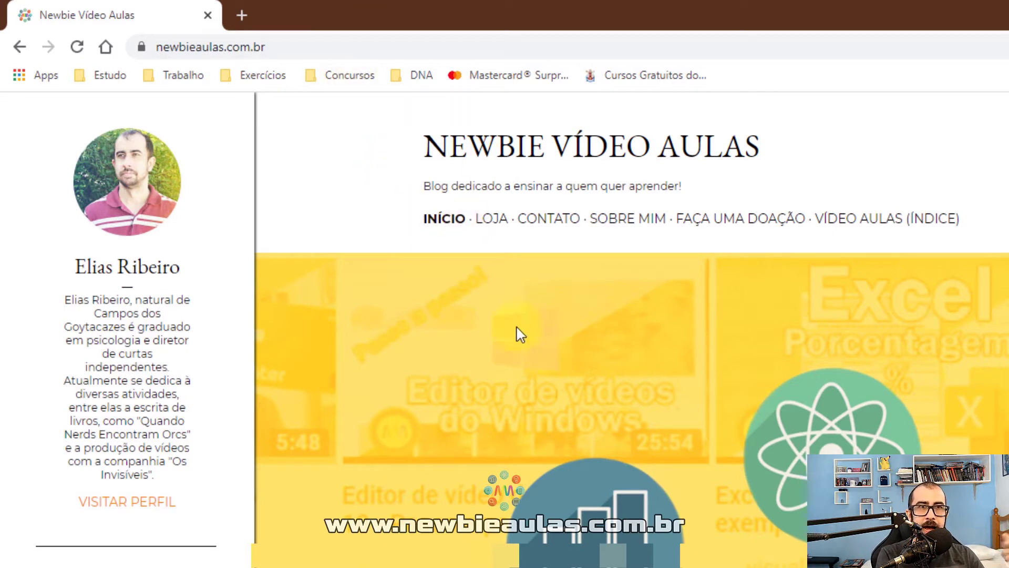
# - Open a new Chrome tab and go to Google Sheets (Planilhas) through the Google apps grid
pyautogui.click(243, 15)
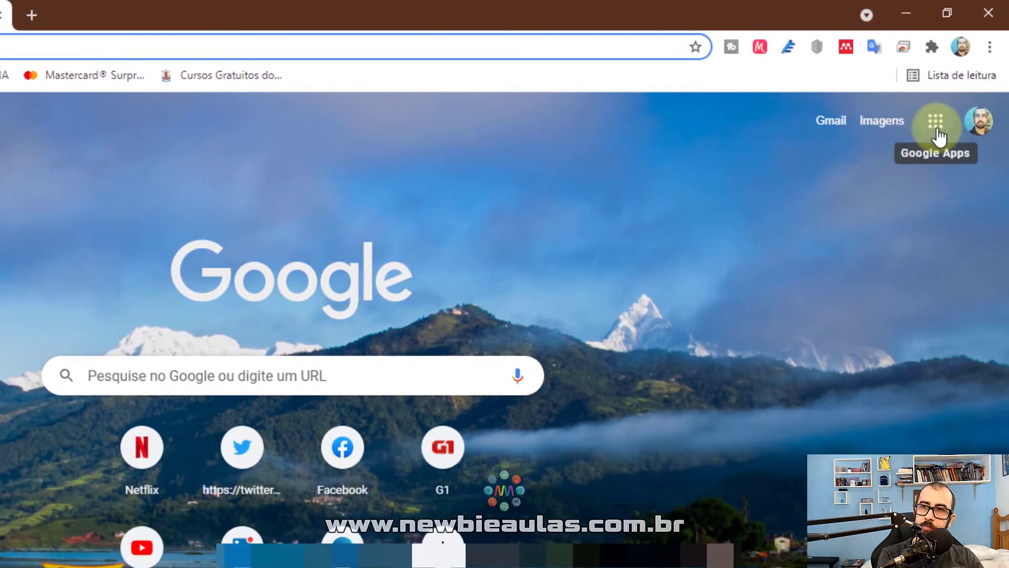
pyautogui.click(935, 122)
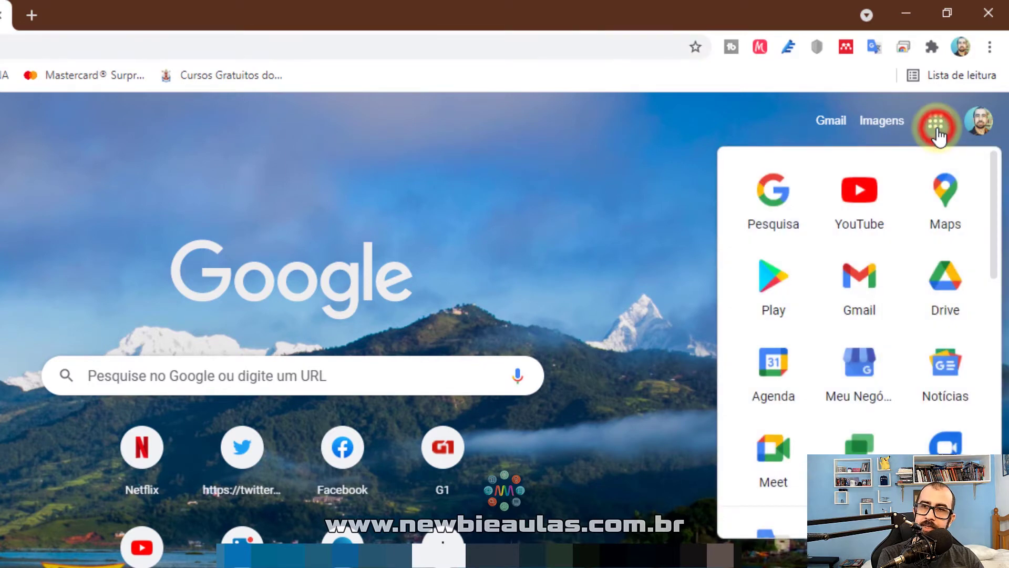
pyautogui.scroll(-5, 757, 396)
pyautogui.scroll(-3, 779, 406)
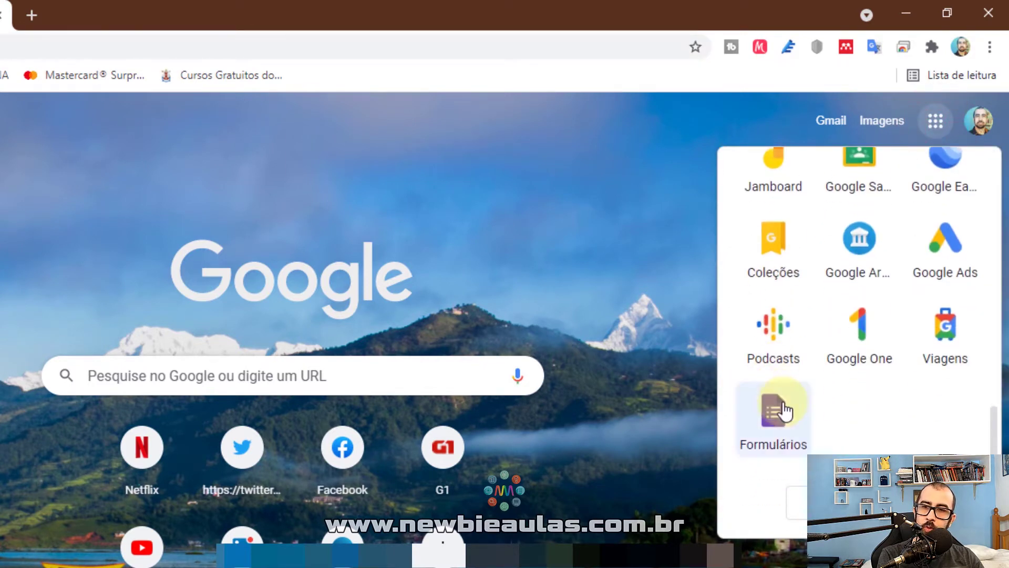
pyautogui.scroll(5, 782, 405)
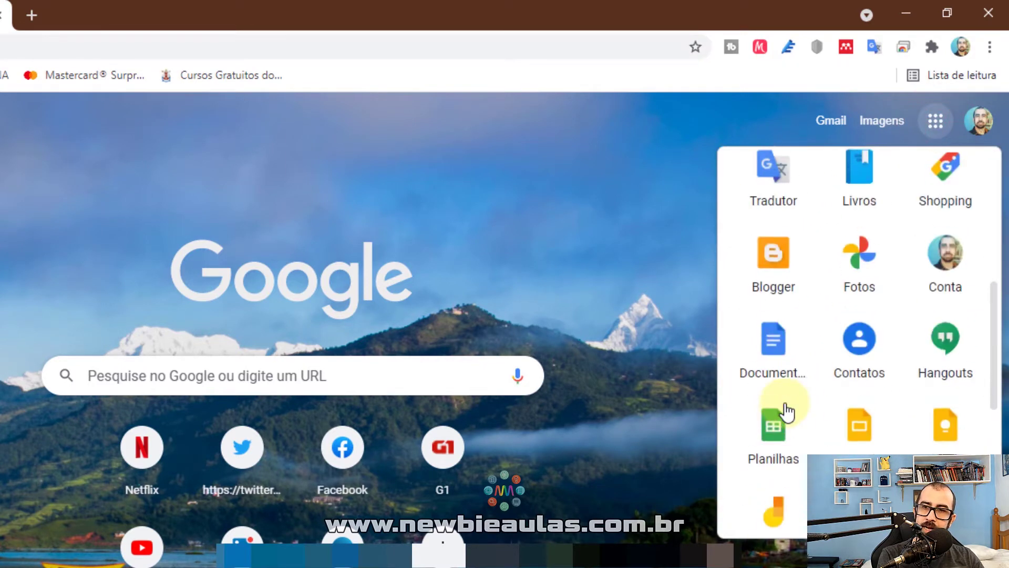
pyautogui.click(783, 437)
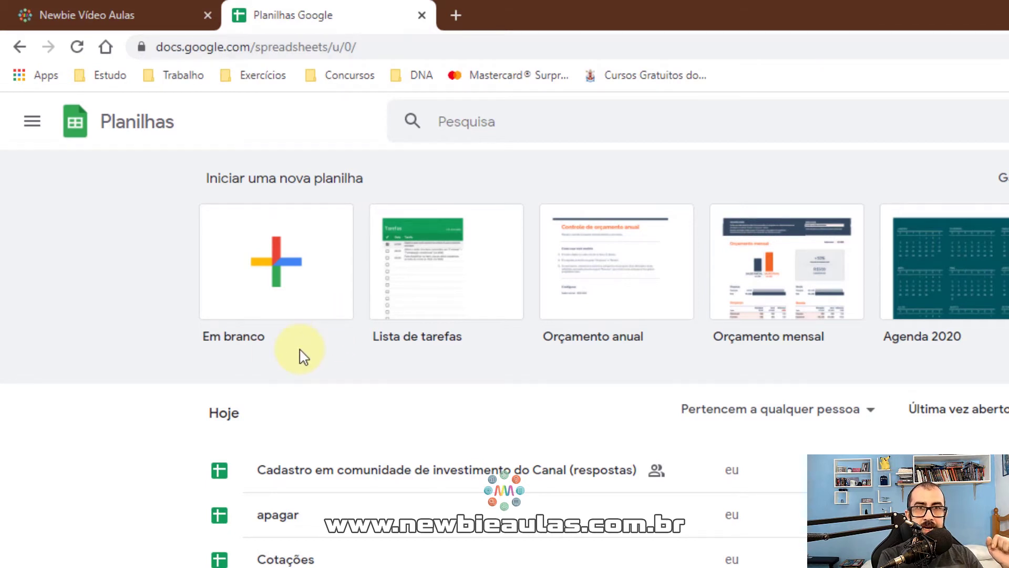
# - Create a blank spreadsheet titled NEWBIE BASE AÇÕES with ITSA4 entered in A1
pyautogui.click(288, 289)
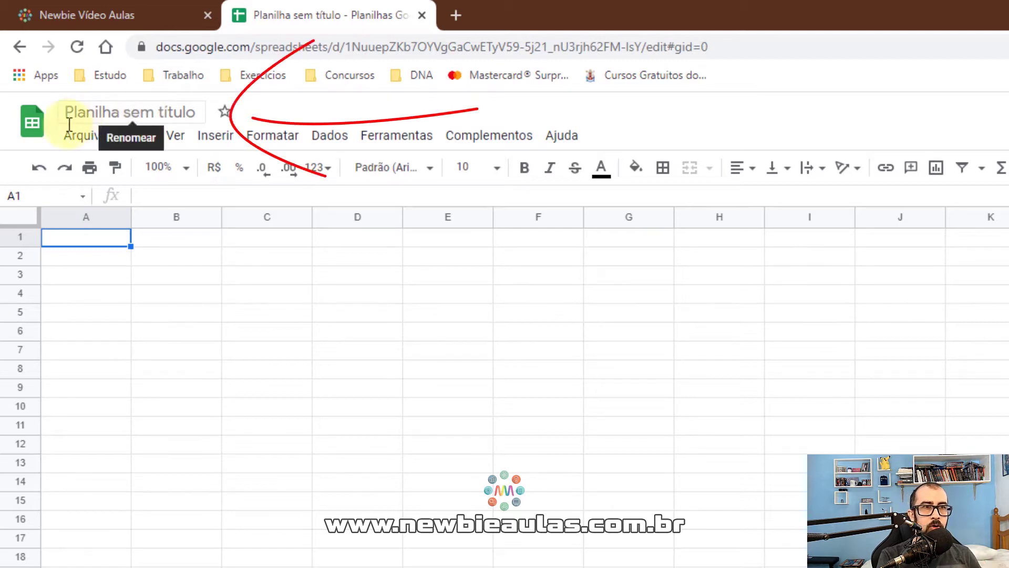
pyautogui.click(139, 111)
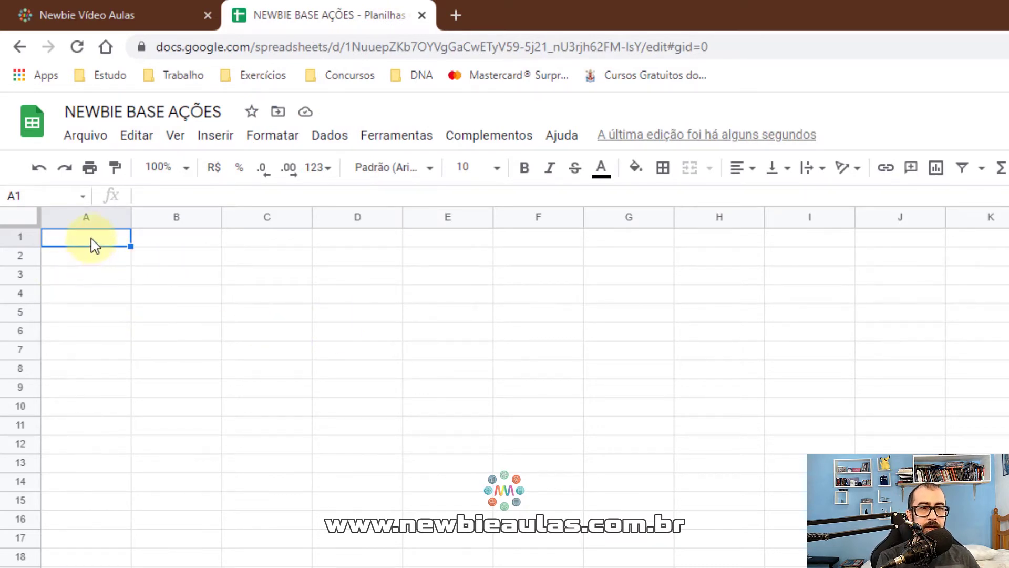
pyautogui.write('ITSA4')
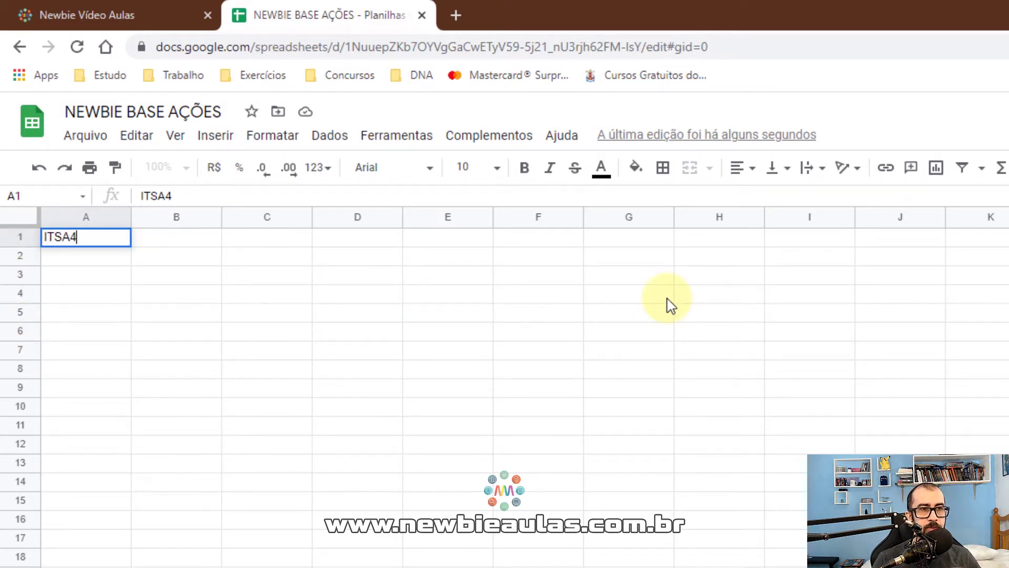
pyautogui.press('Return')
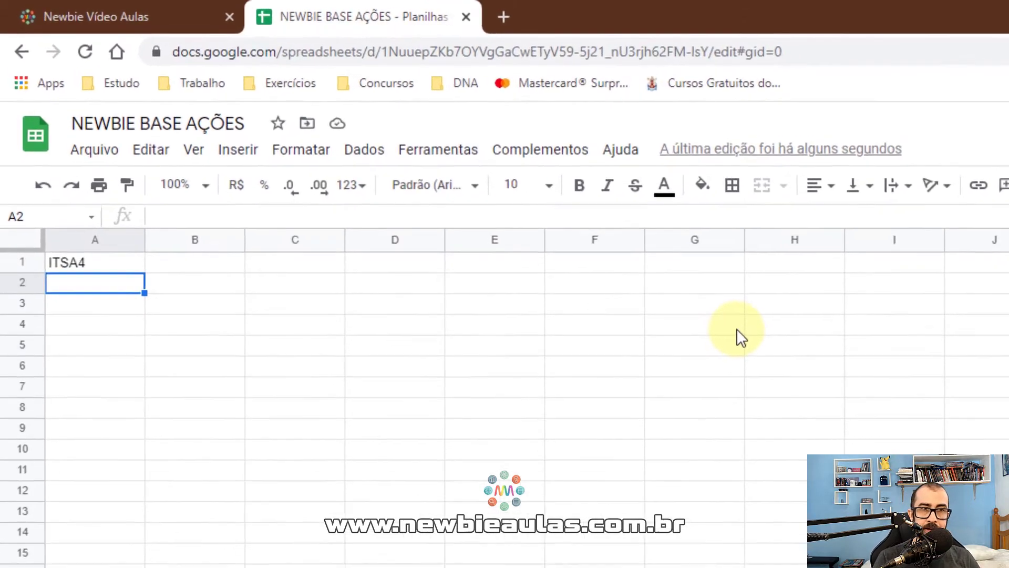
# - Enter =googlefinance("BVMF:ITSA4";"price") in A2, showing the price 11,95
pyautogui.write('=goo')
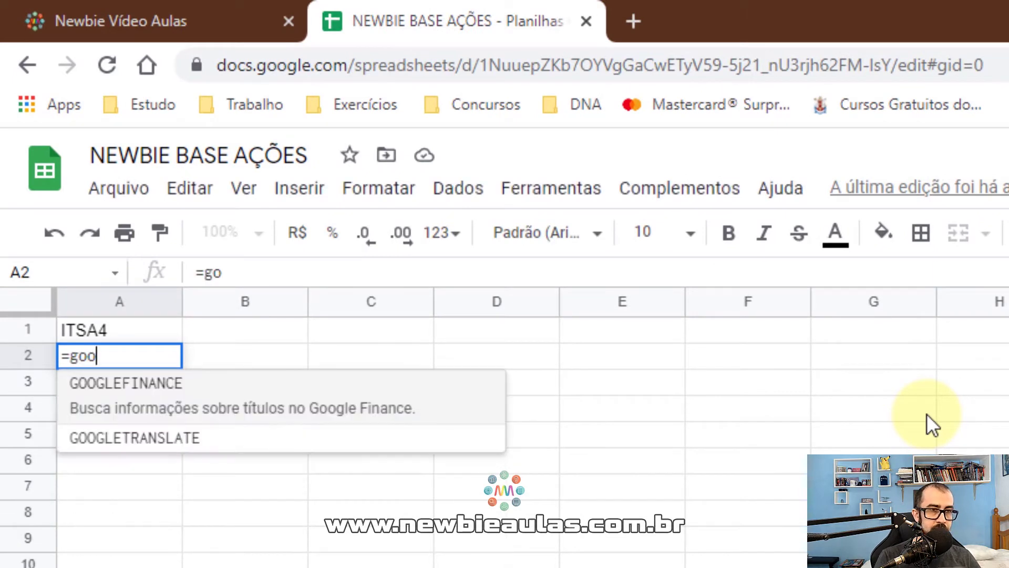
pyautogui.write('glefinanc')
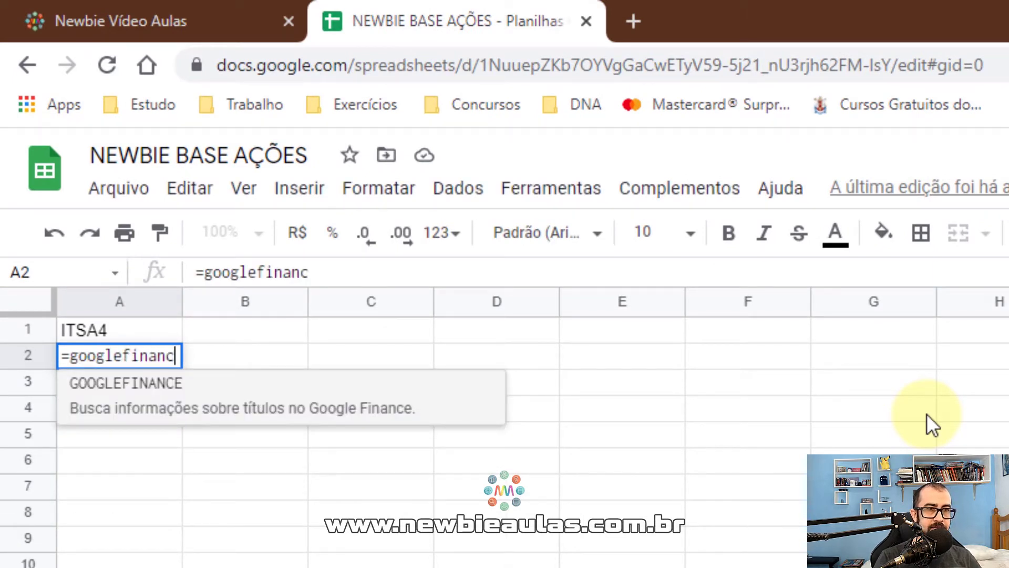
pyautogui.write('e(')
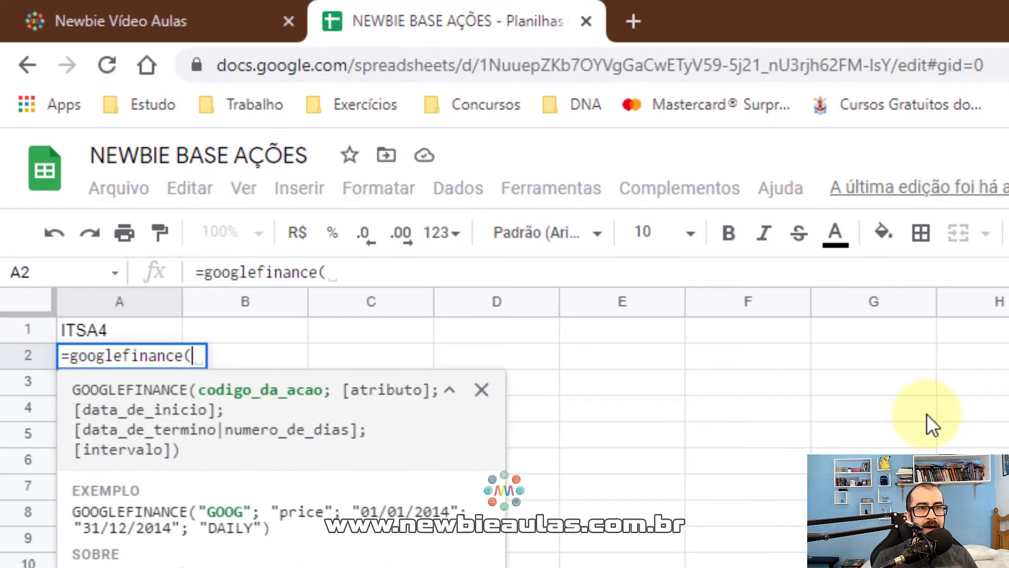
pyautogui.write('"')
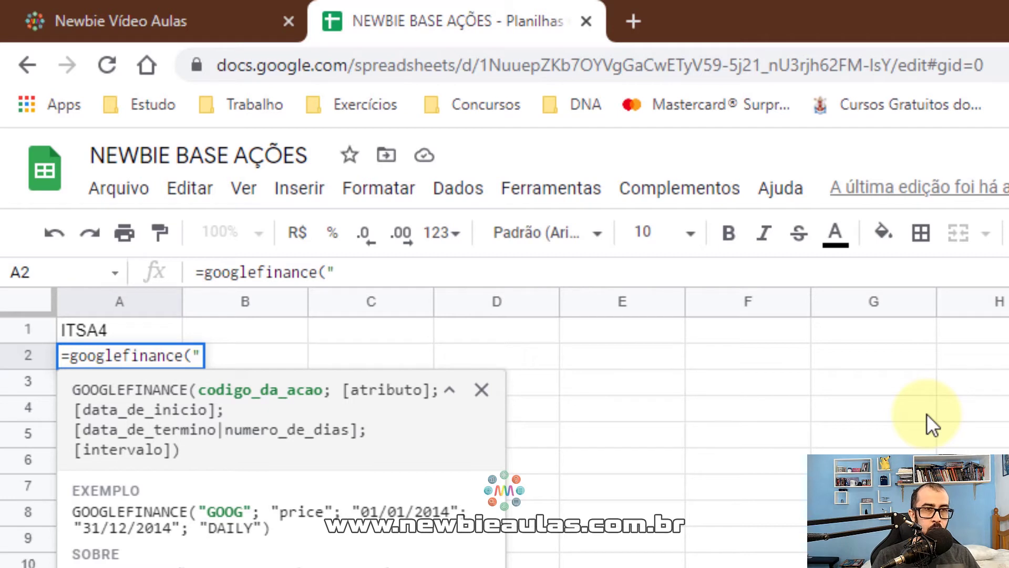
pyautogui.write('B')
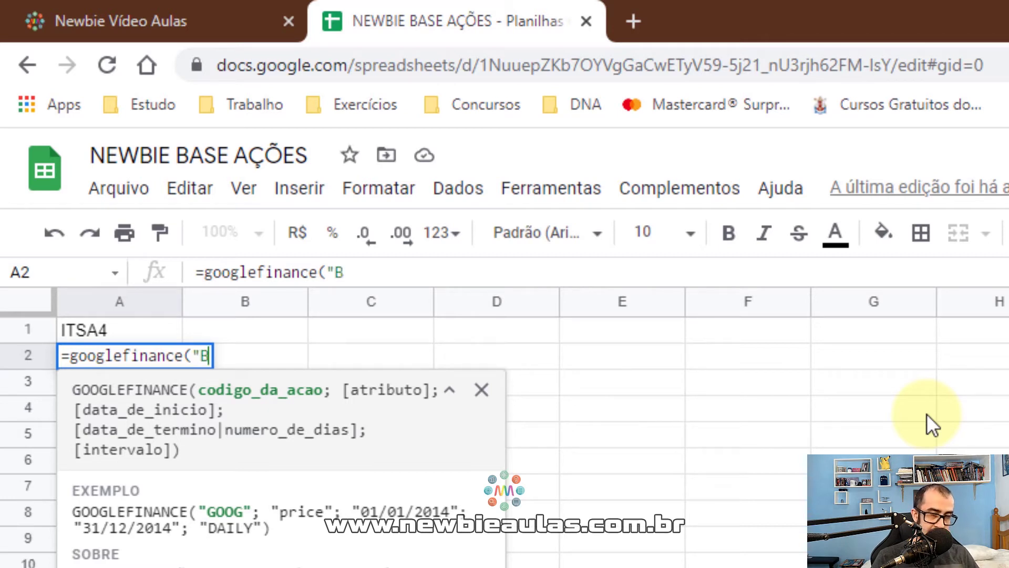
pyautogui.write('V')
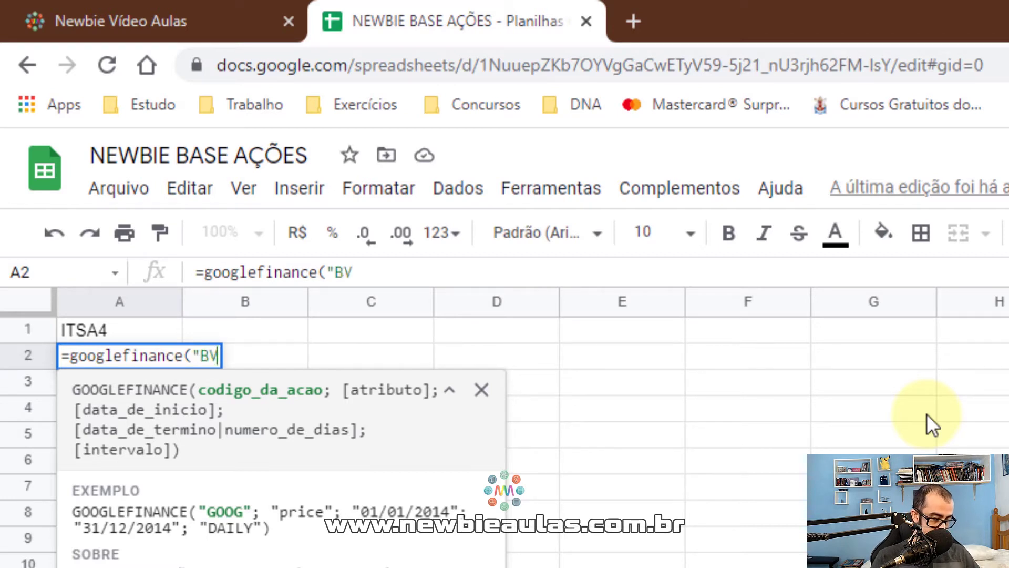
pyautogui.write('MF')
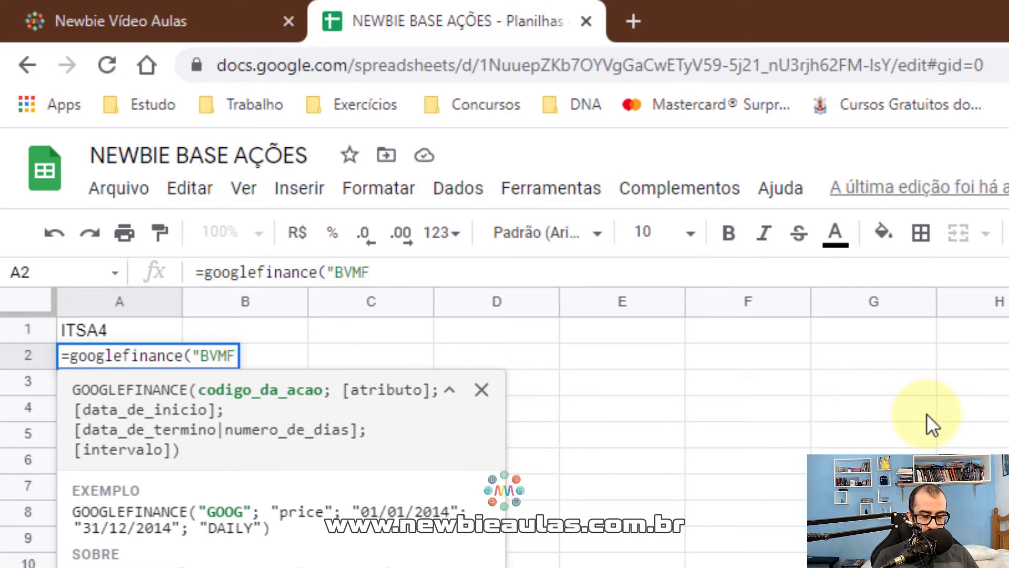
pyautogui.write(':')
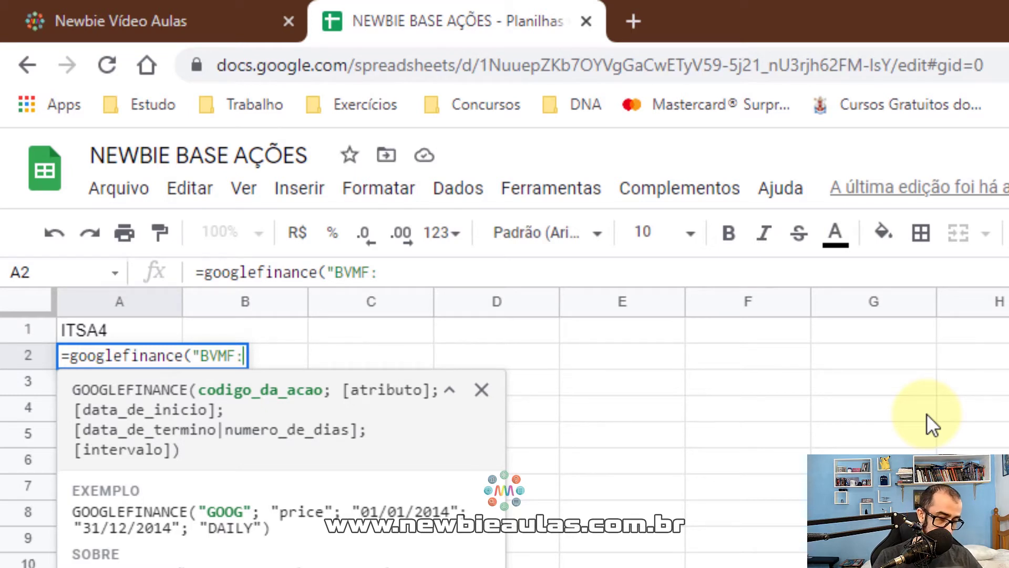
pyautogui.write('I')
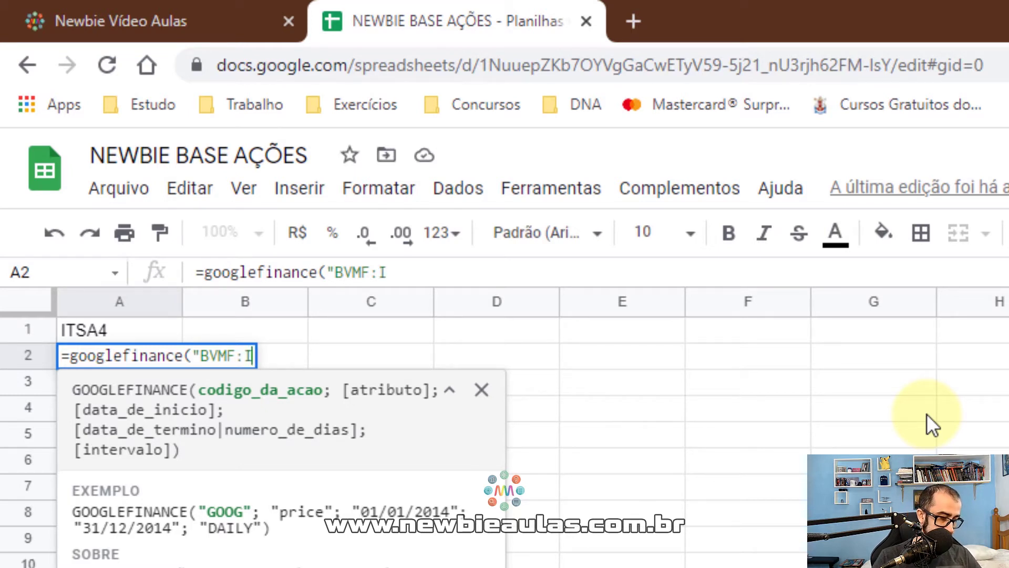
pyautogui.write('TSA')
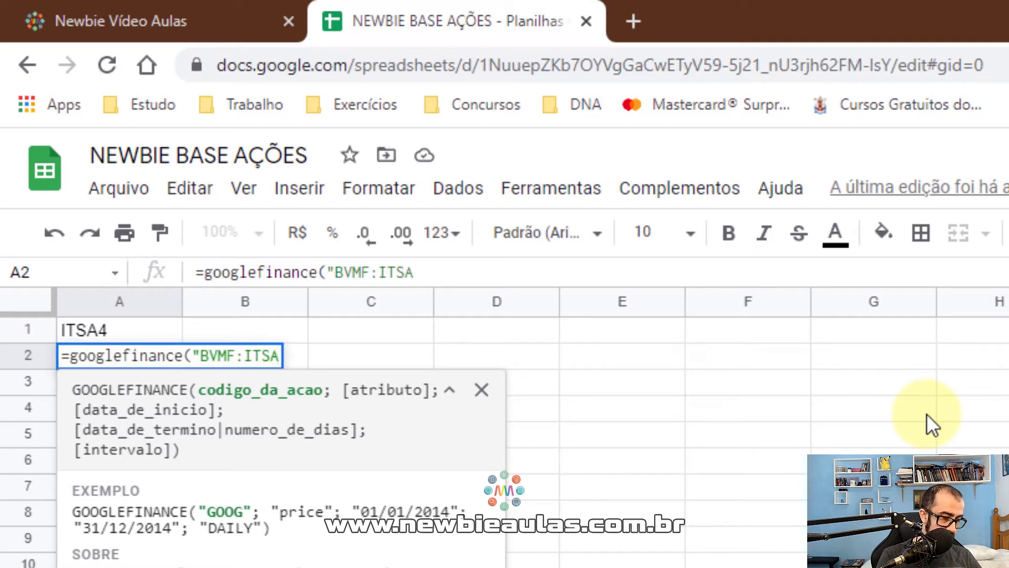
pyautogui.write('4')
pyautogui.write('"')
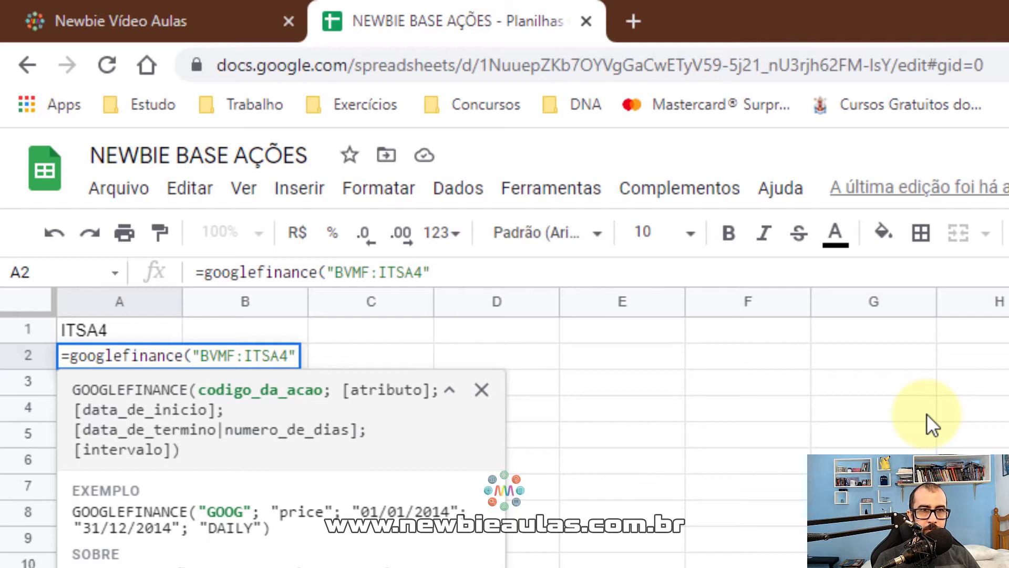
pyautogui.write(';')
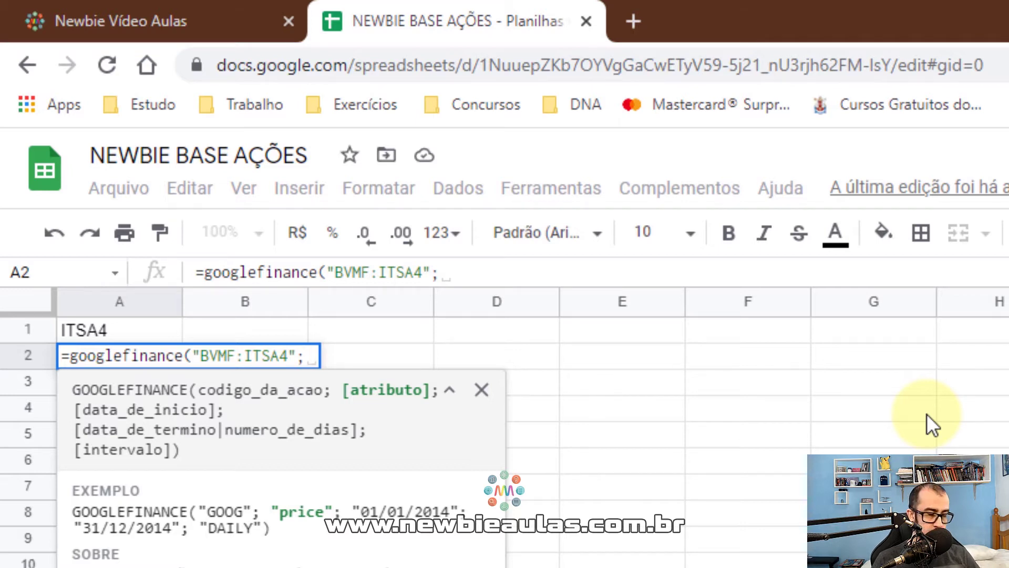
pyautogui.write('"')
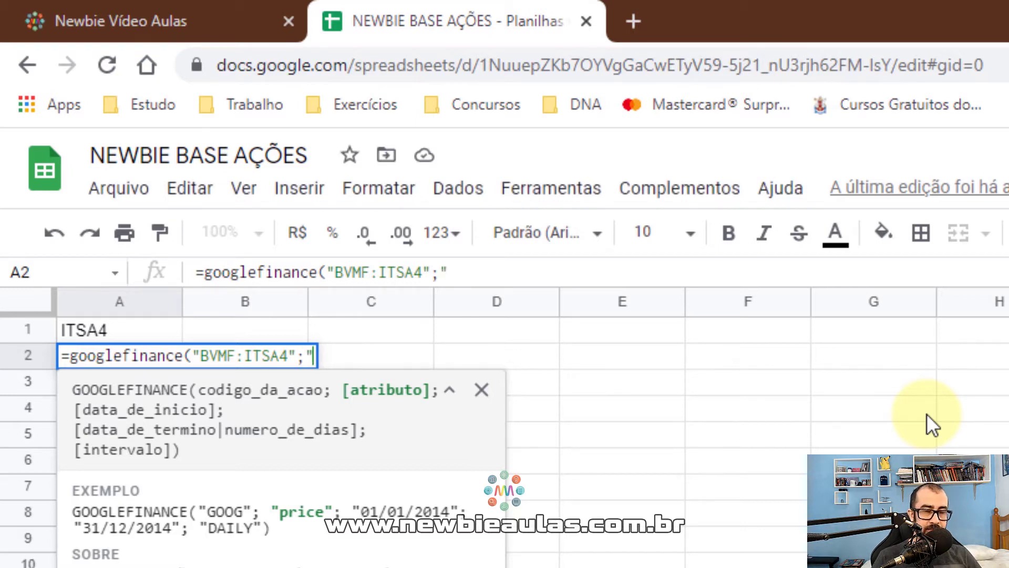
pyautogui.write('pr')
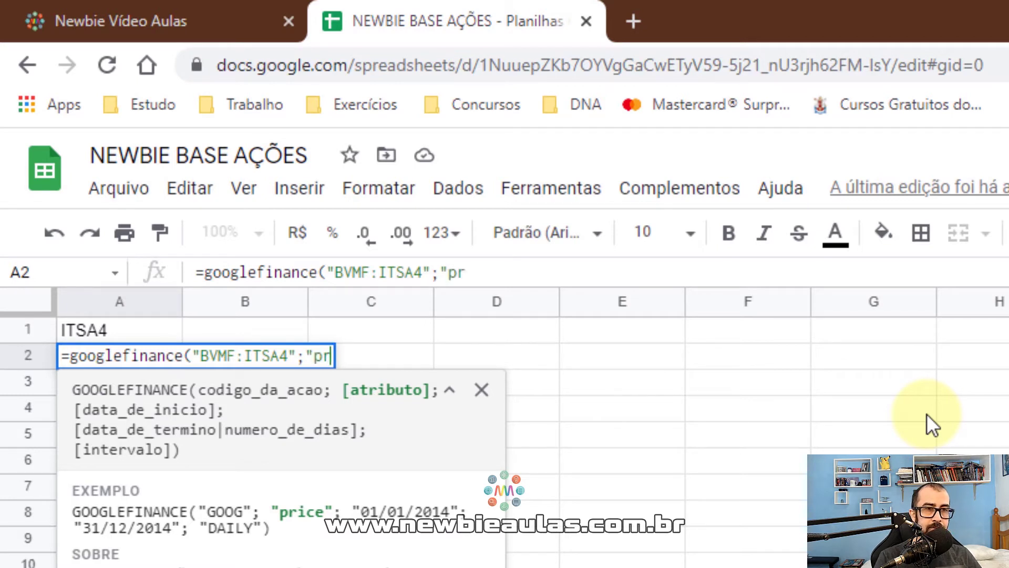
pyautogui.write('ice"')
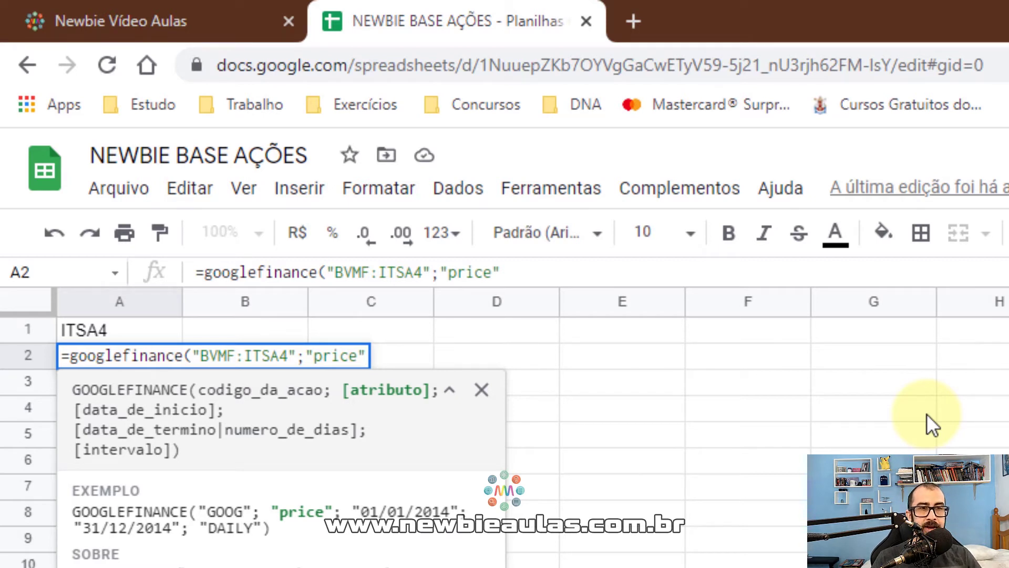
pyautogui.write(')')
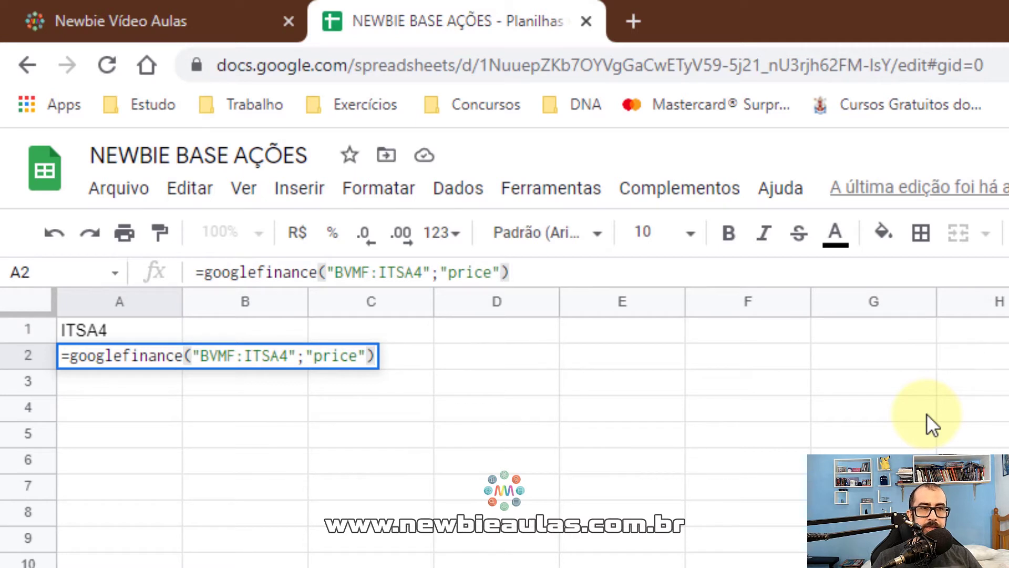
pyautogui.press('Return')
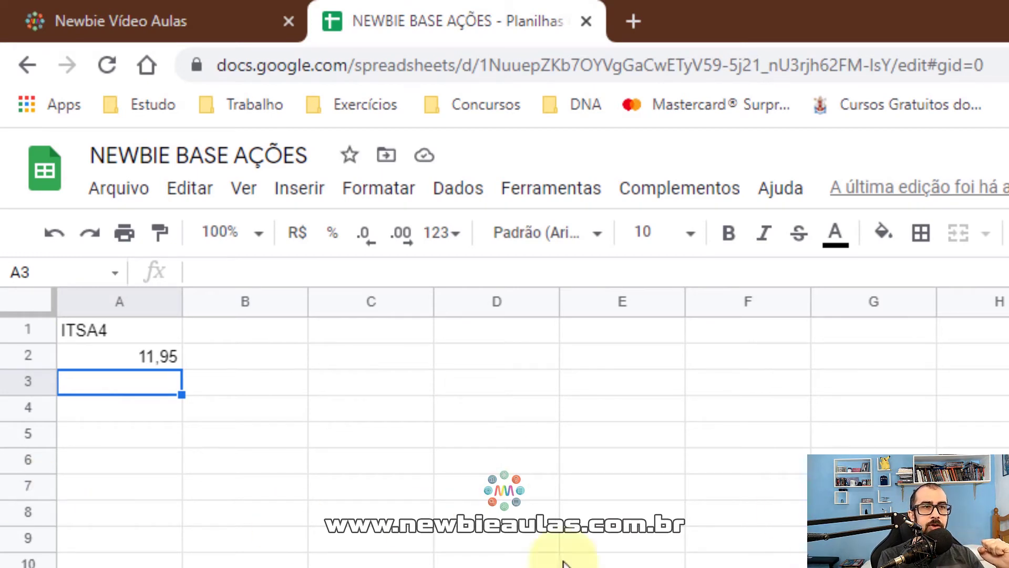
# - Publish the whole spreadsheet to the web as comma-separated values (CSV)
pyautogui.click(94, 205)
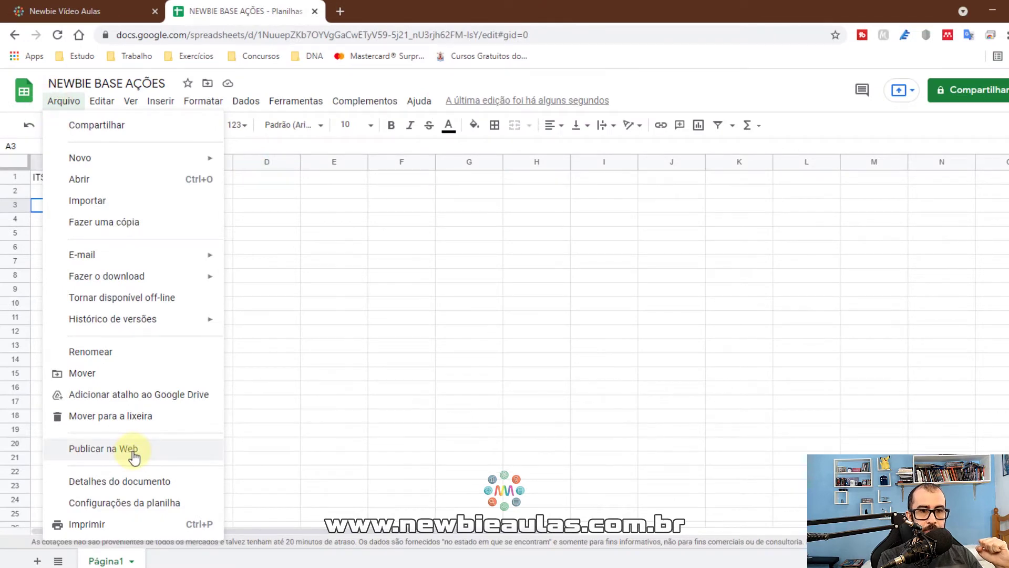
pyautogui.click(133, 450)
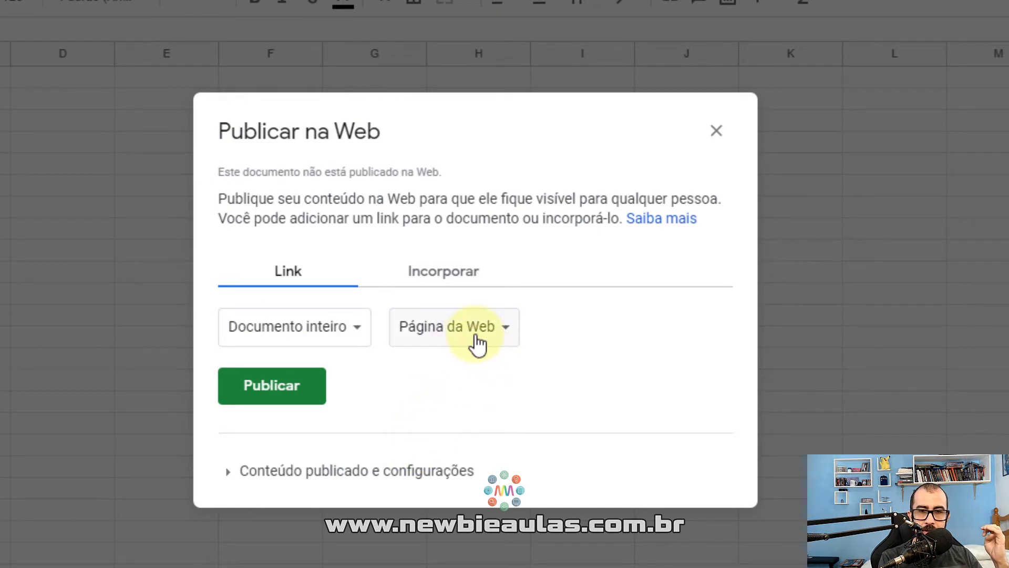
pyautogui.click(478, 345)
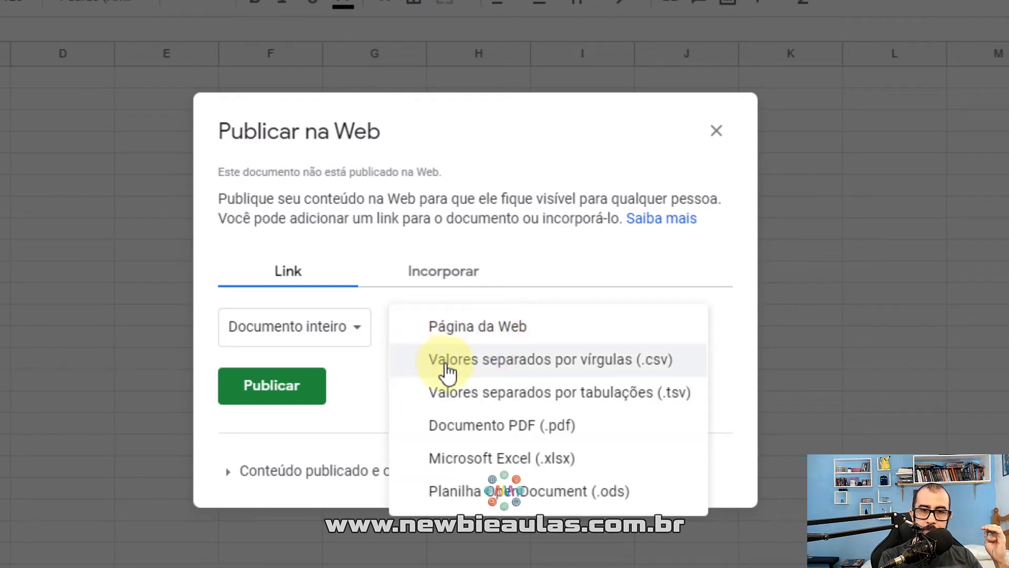
pyautogui.click(611, 375)
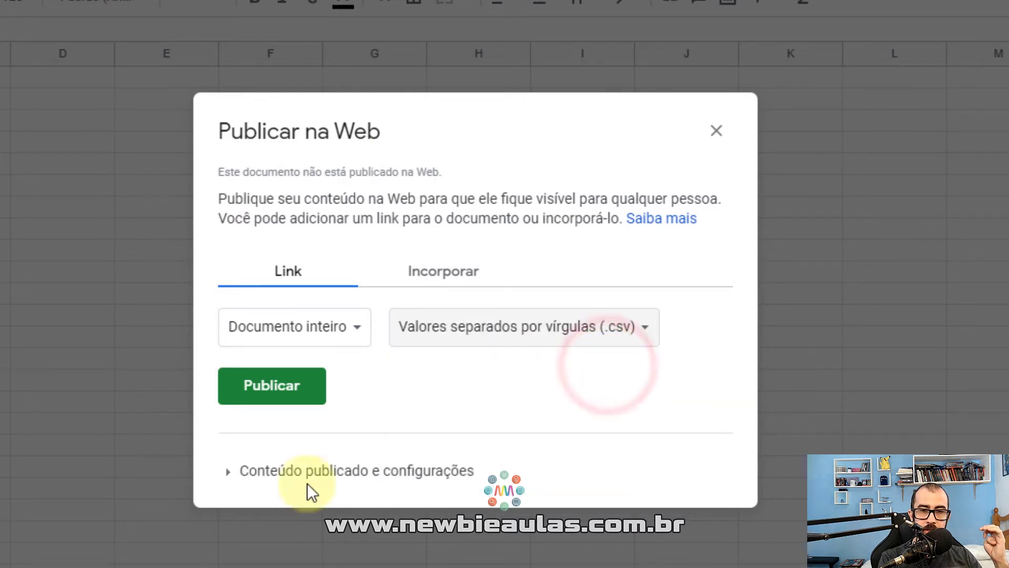
pyautogui.click(274, 398)
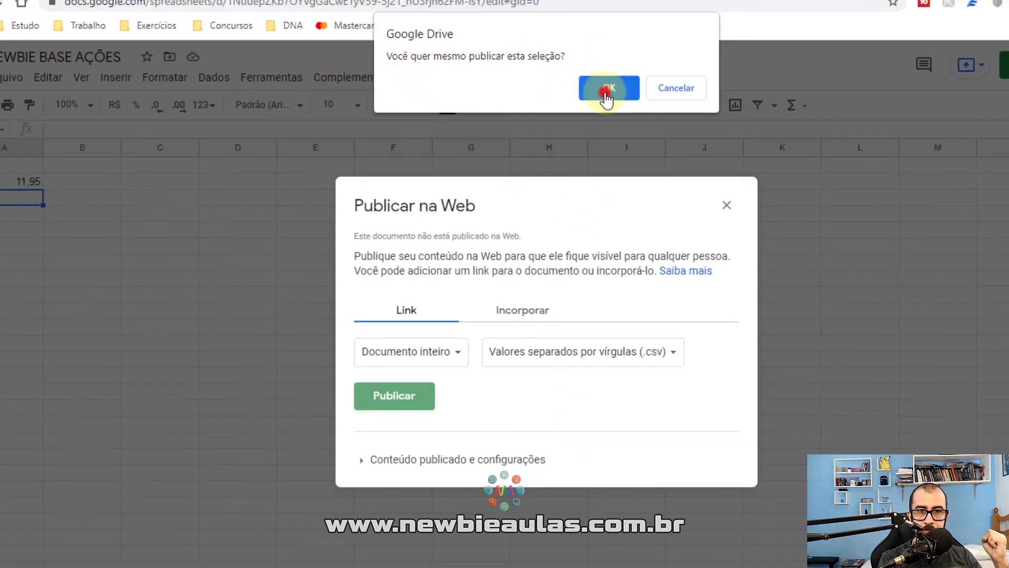
pyautogui.click(607, 89)
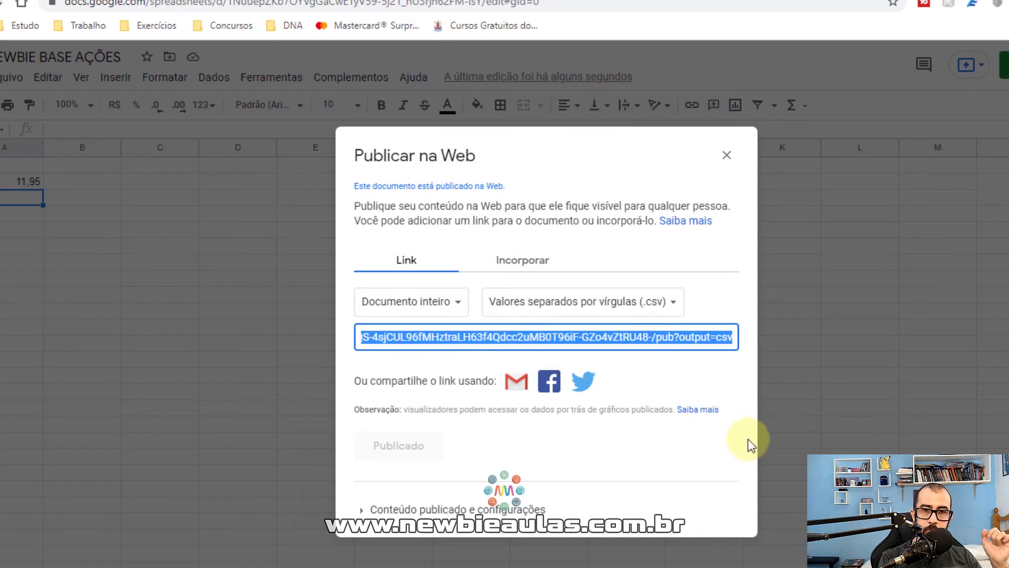
# - Copy the published CSV link, expand the published content settings, and return to Excel
pyautogui.click(560, 338)
pyautogui.rightClick(560, 339)
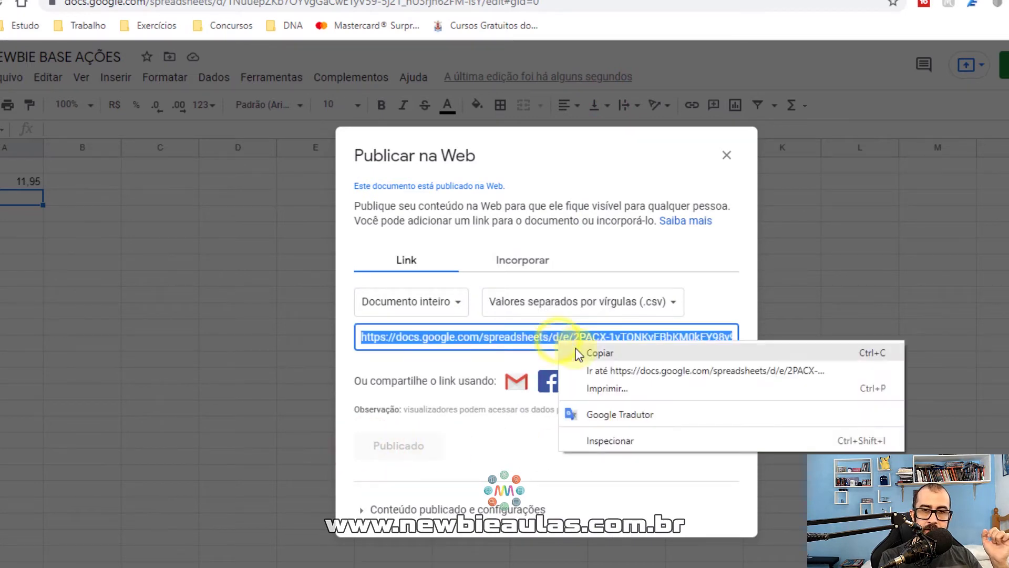
pyautogui.click(578, 352)
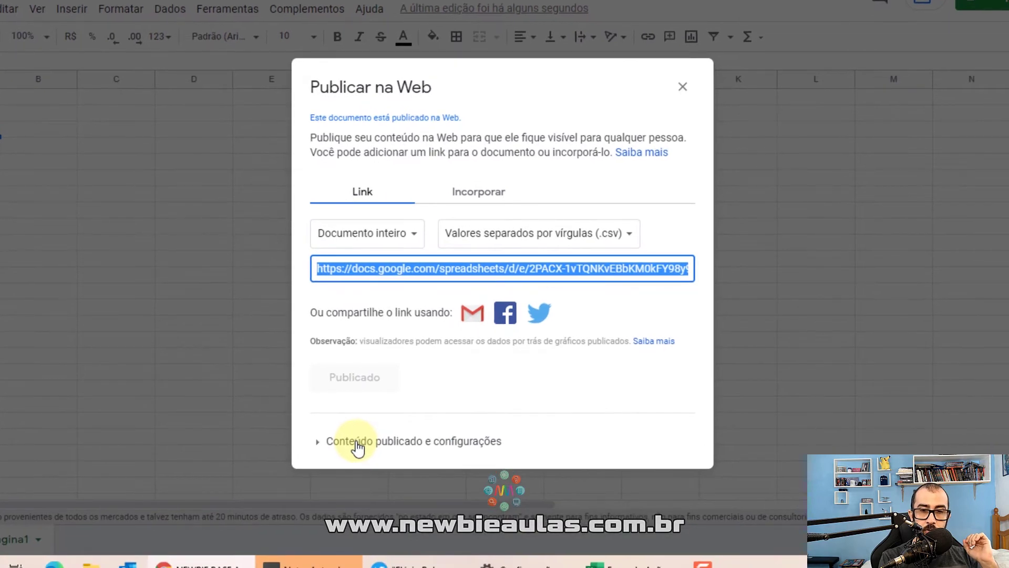
pyautogui.click(356, 444)
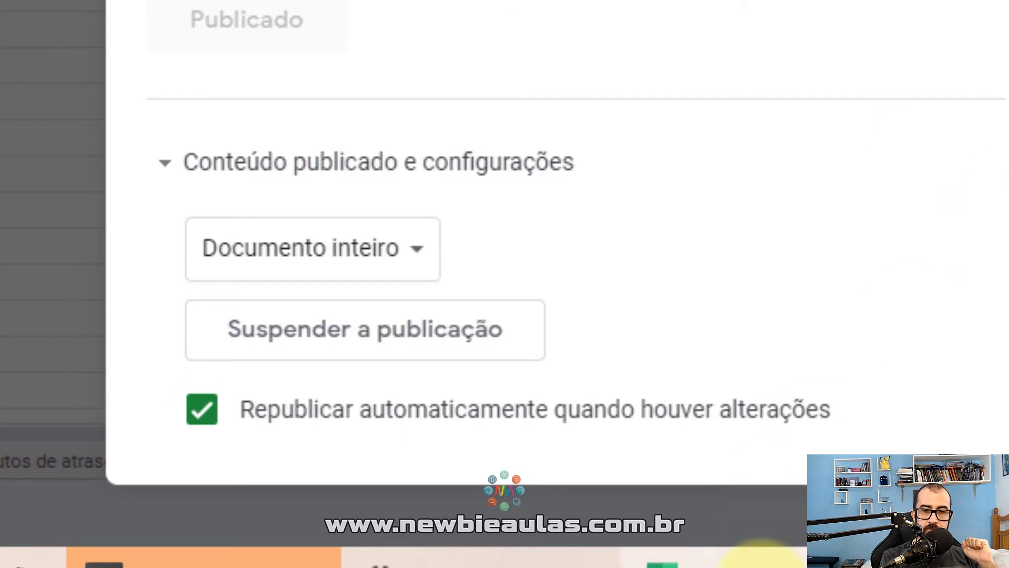
pyautogui.click(762, 563)
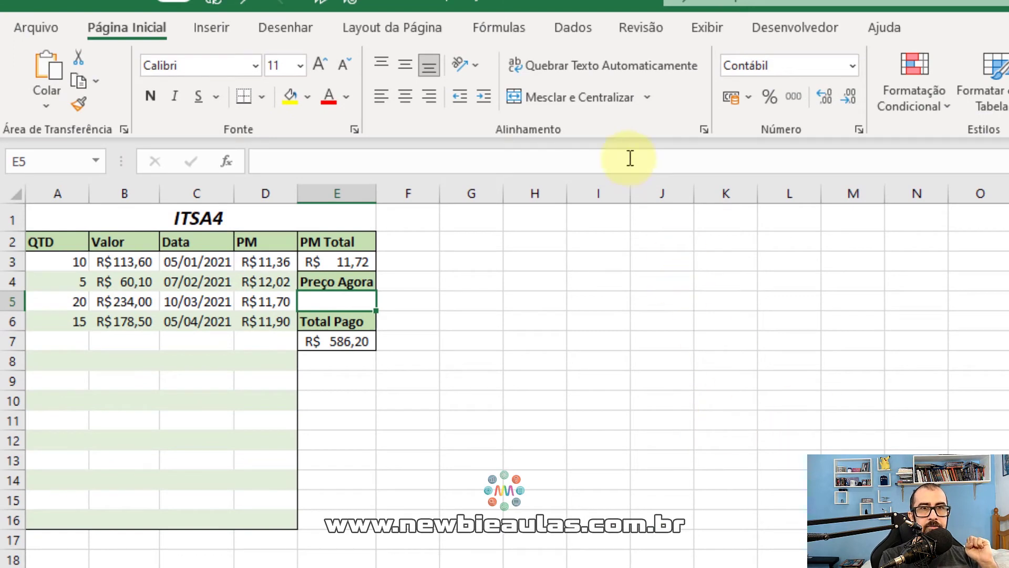
# - Import data From Web in Excel using the pasted published CSV link as the URL
pyautogui.click(573, 35)
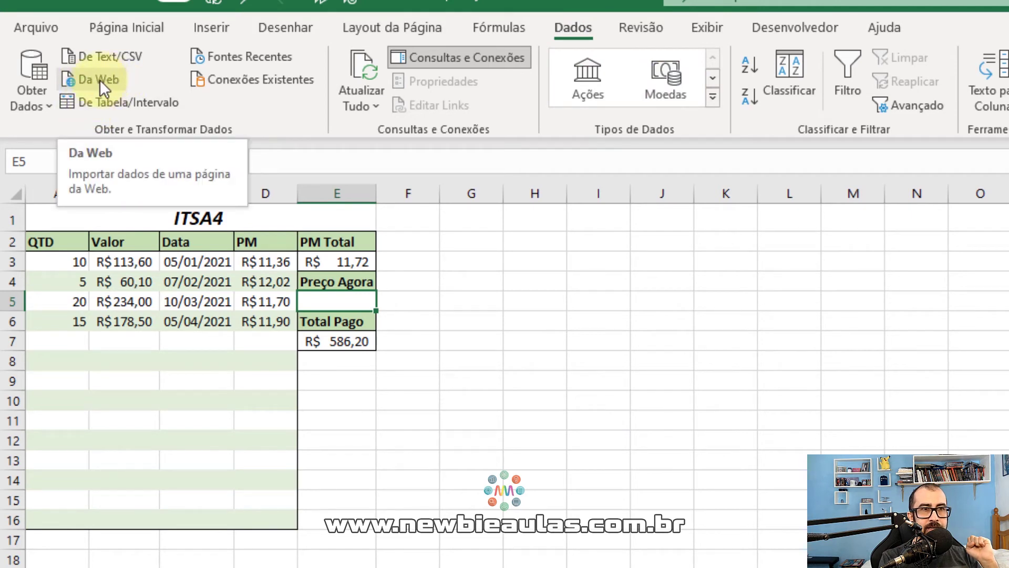
pyautogui.click(36, 107)
pyautogui.moveTo(110, 332)
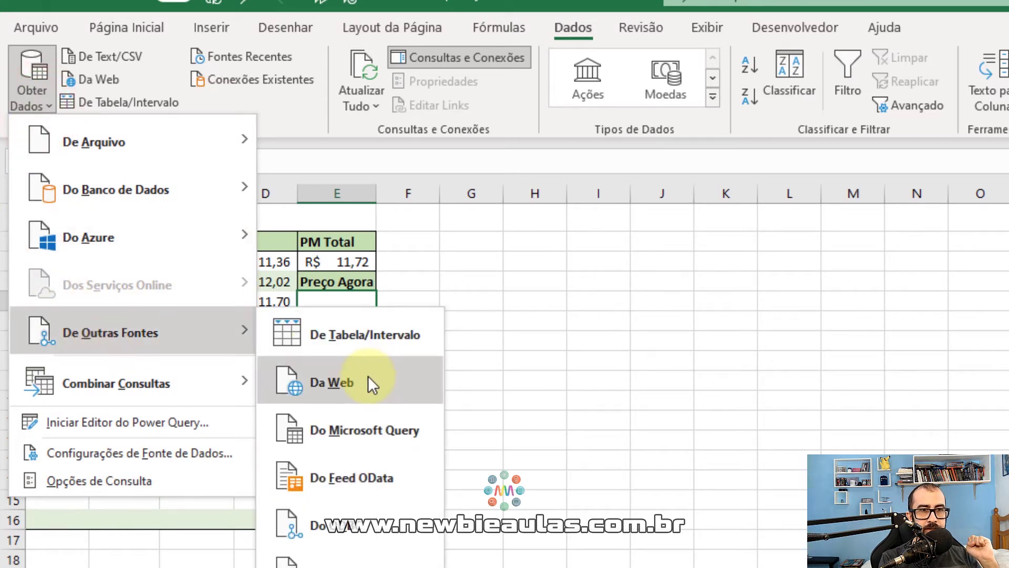
pyautogui.click(368, 376)
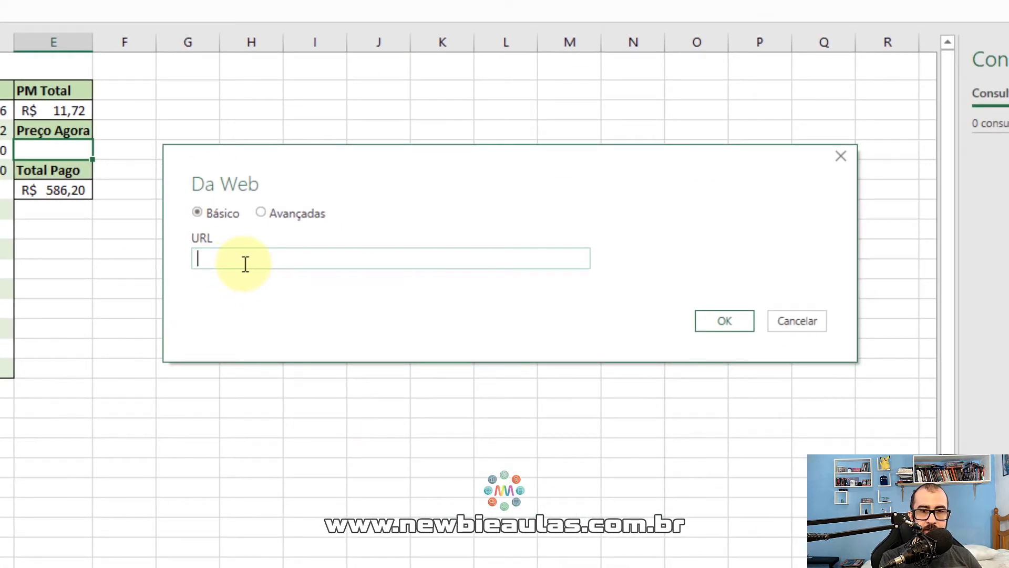
pyautogui.hotkey('ctrl', 'v')
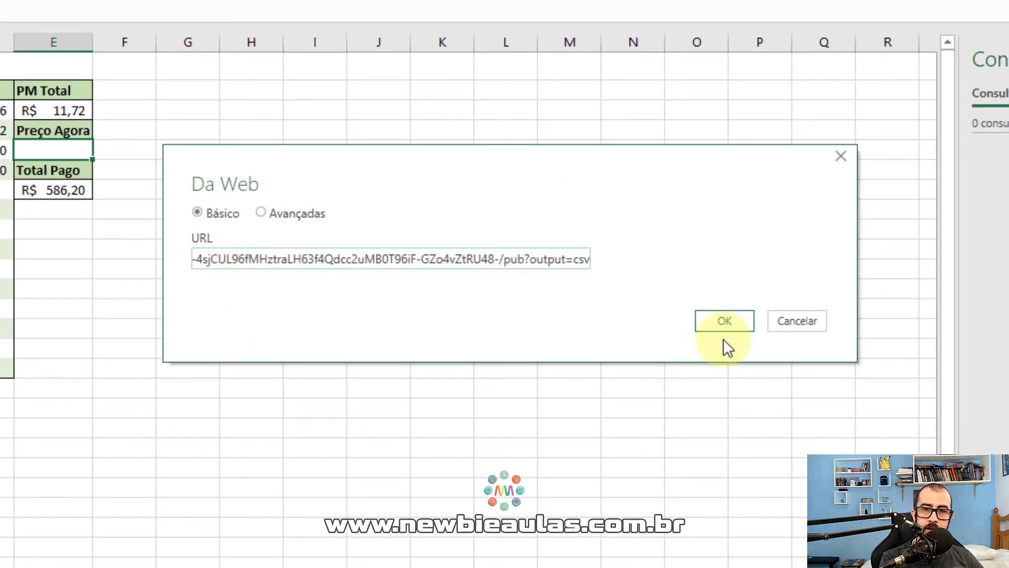
pyautogui.click(723, 322)
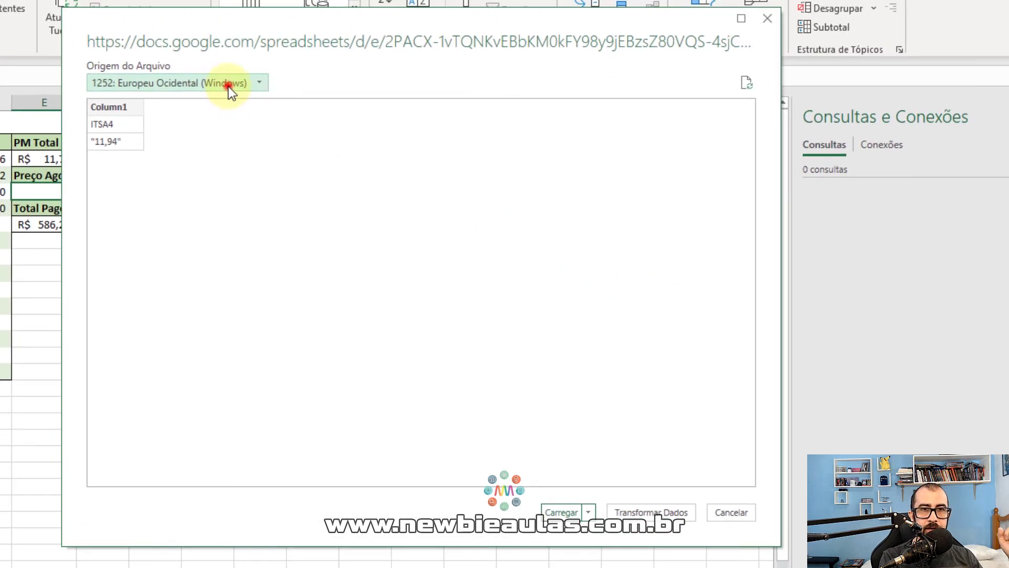
# - Set the file origin to 65001 Unicode UTF-8 and open the data in Power Query
pyautogui.click(228, 86)
pyautogui.moveTo(338, 153); pyautogui.dragTo(348, 223)
pyautogui.click(143, 94)
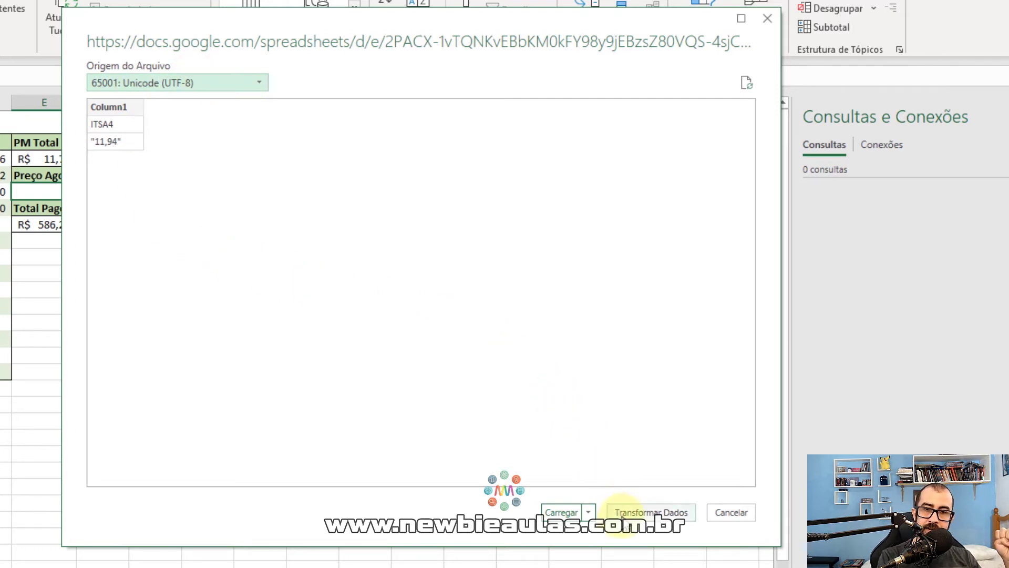
pyautogui.click(677, 512)
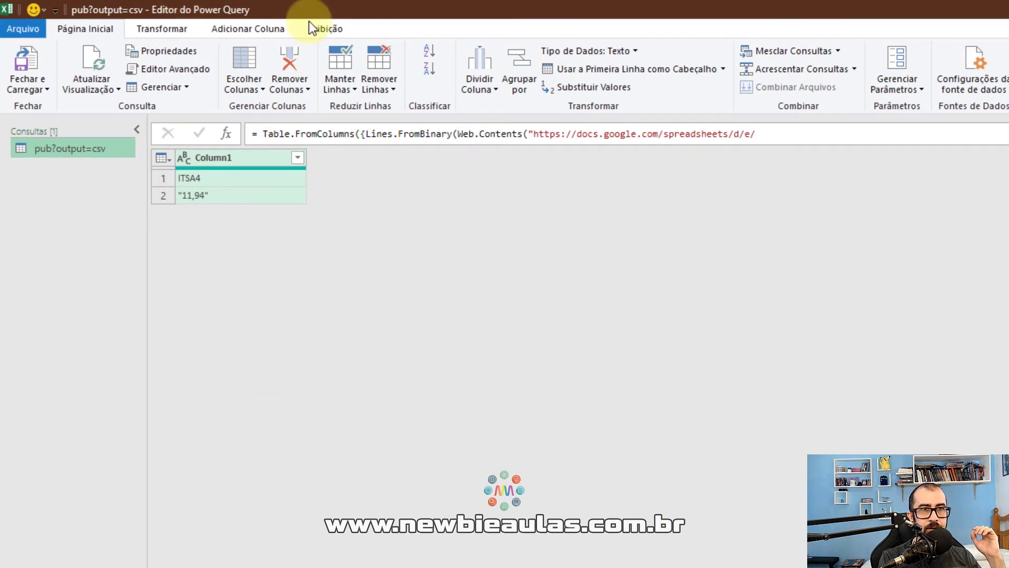
# - Promote the first row ITSA4 to be the column header
pyautogui.click(162, 32)
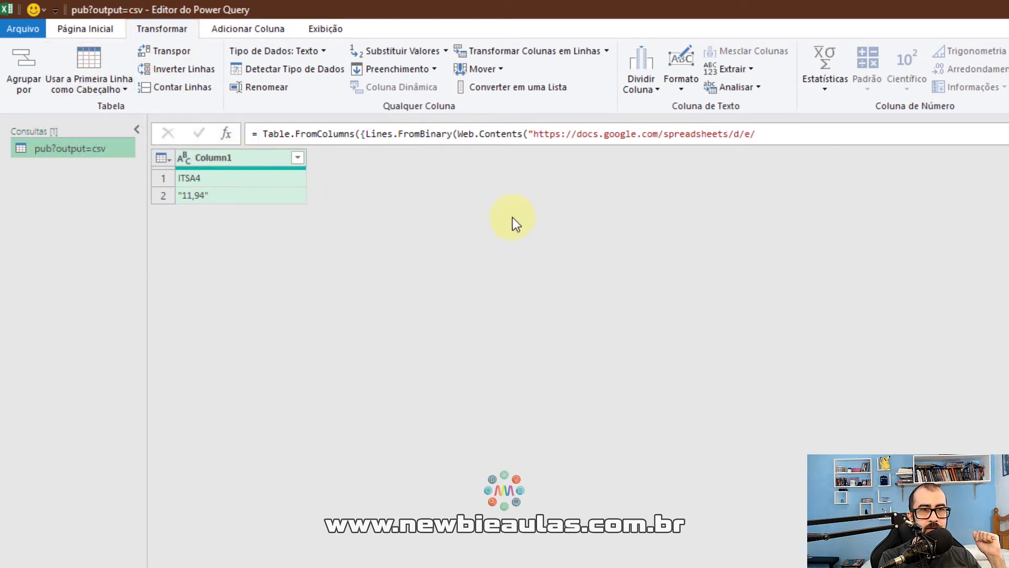
pyautogui.click(98, 61)
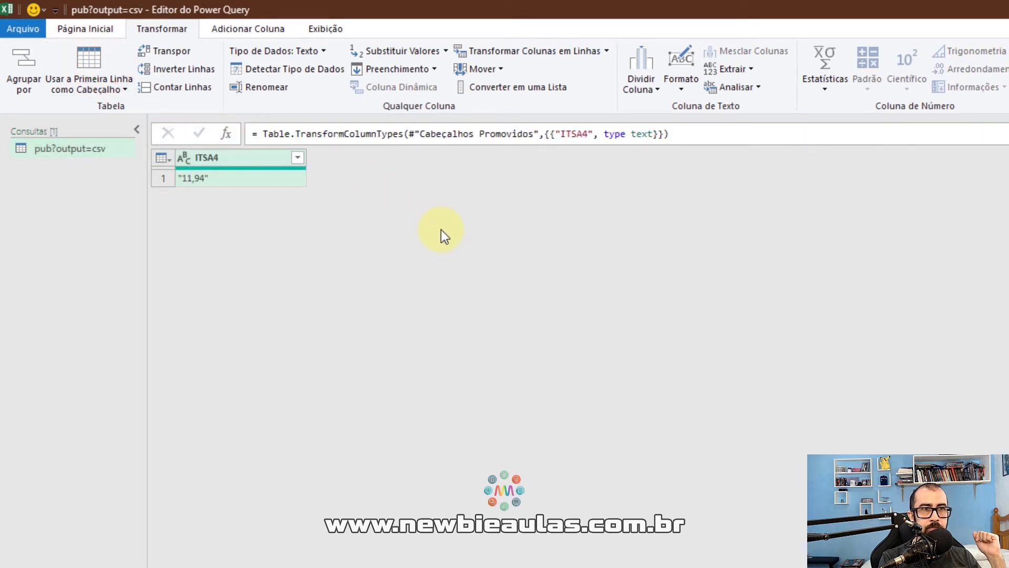
pyautogui.click(100, 28)
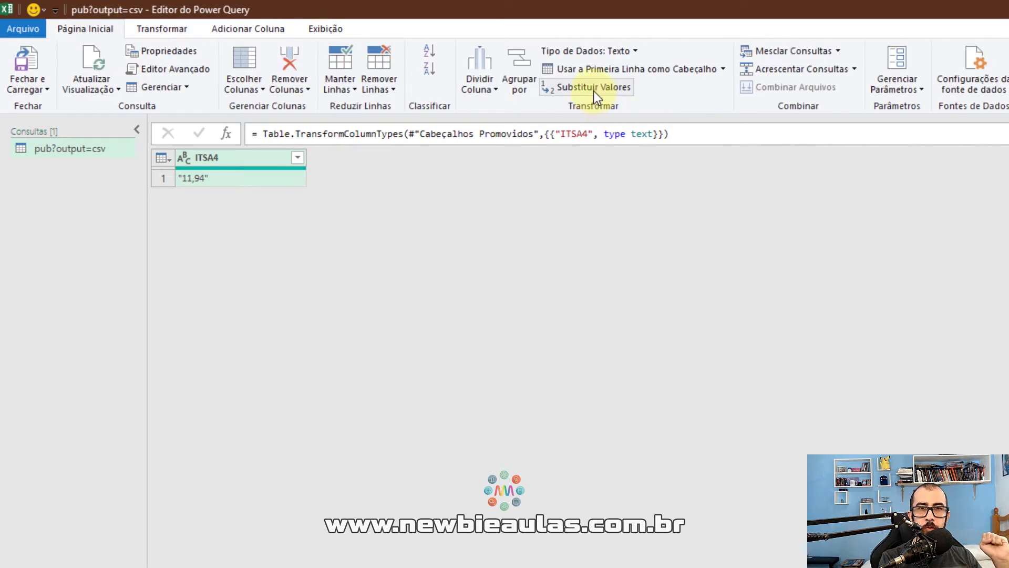
# - Replace the quotation mark with nothing in ITSA4 and set the column type to Moeda (currency)
pyautogui.click(594, 90)
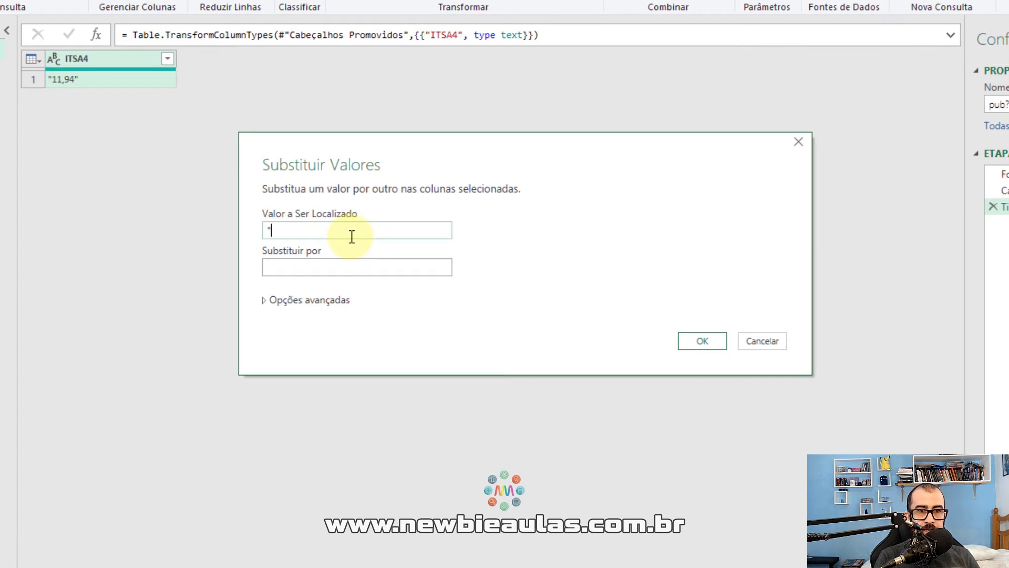
pyautogui.write('"')
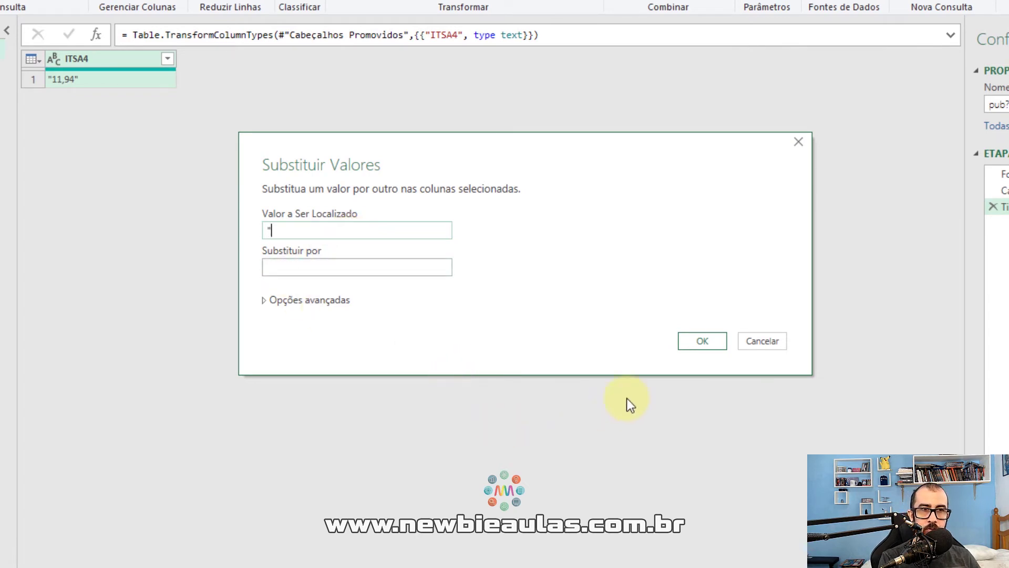
pyautogui.click(701, 341)
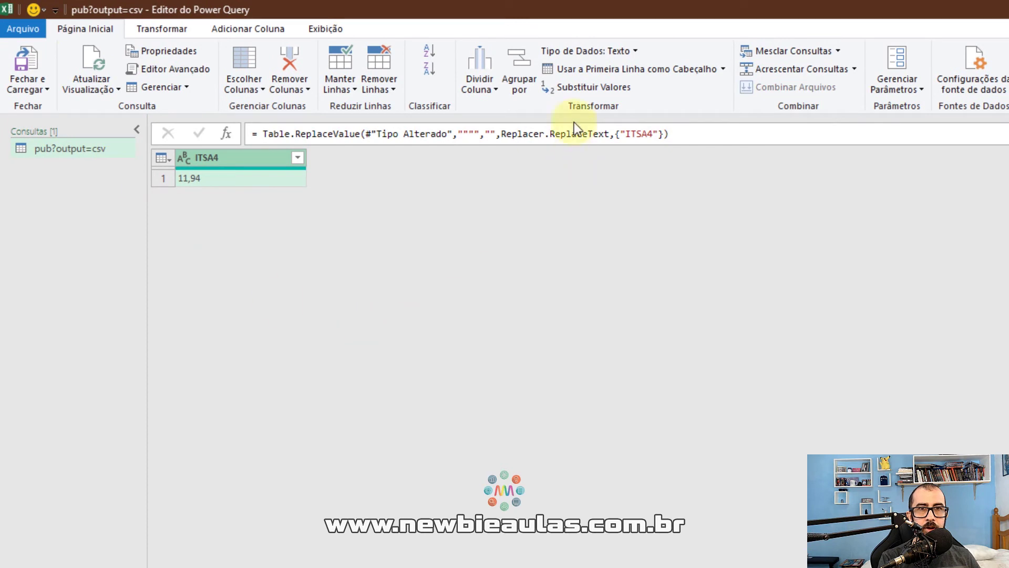
pyautogui.click(608, 52)
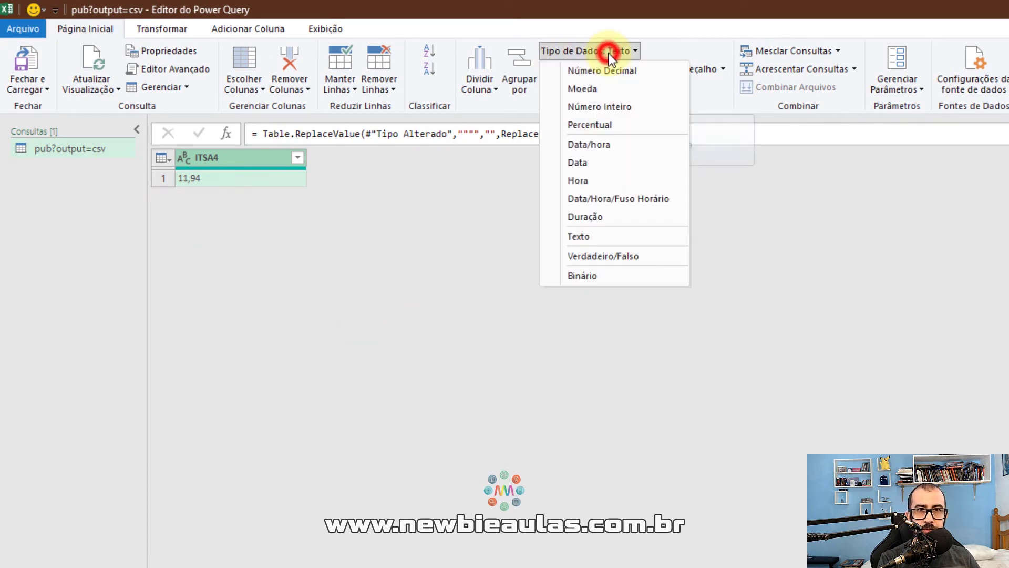
pyautogui.click(570, 90)
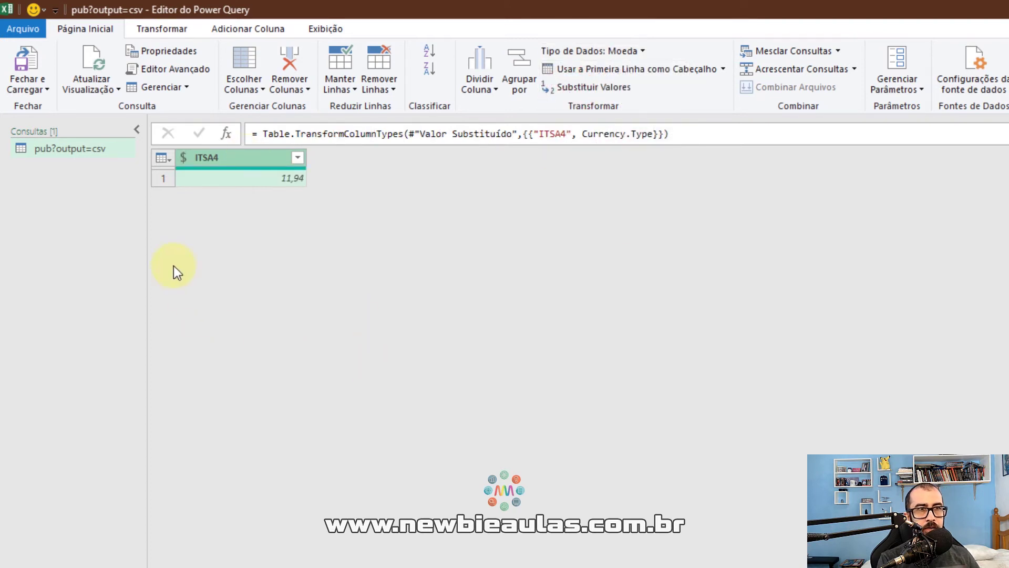
# - Close and load the query into the workbook, renaming the new pub_output=csv sheet to Base
pyautogui.click(20, 62)
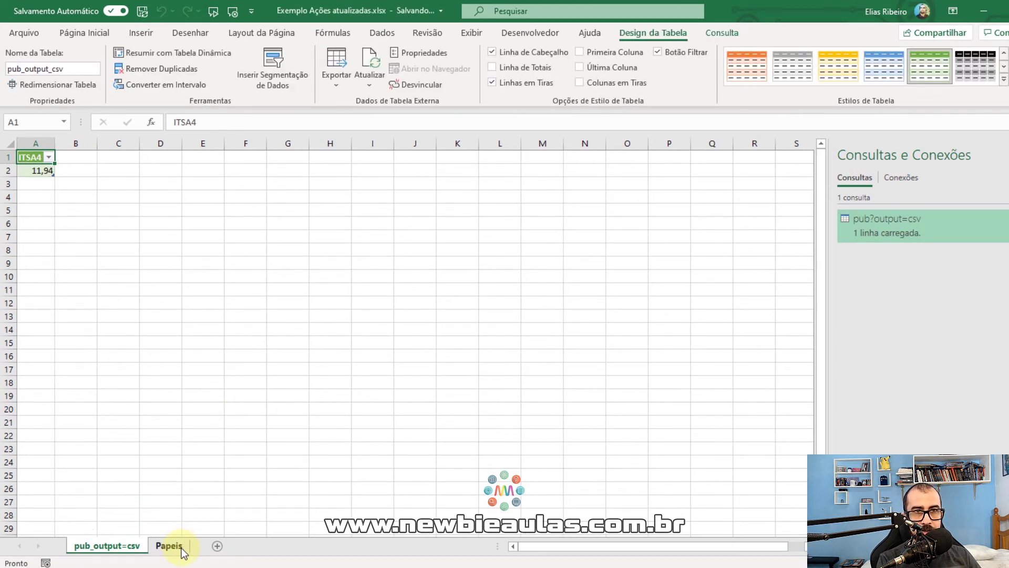
pyautogui.click(114, 547)
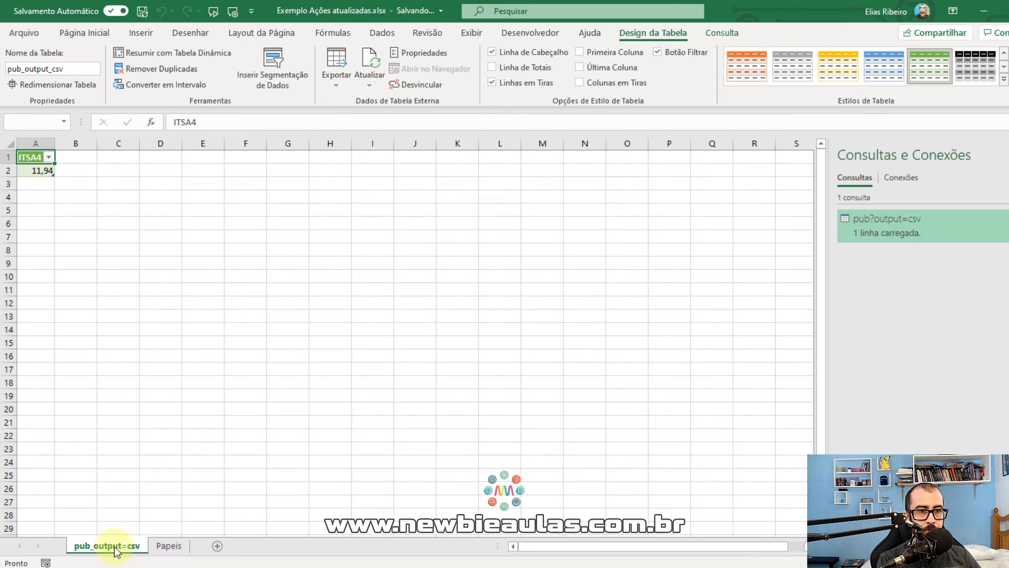
pyautogui.doubleClick(115, 546)
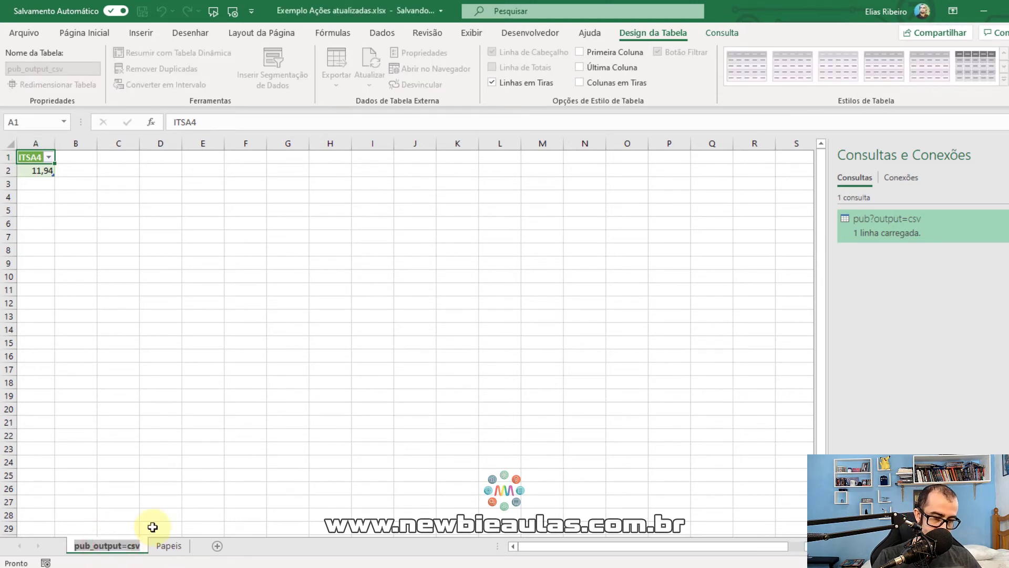
pyautogui.write('Base')
pyautogui.press('Return')
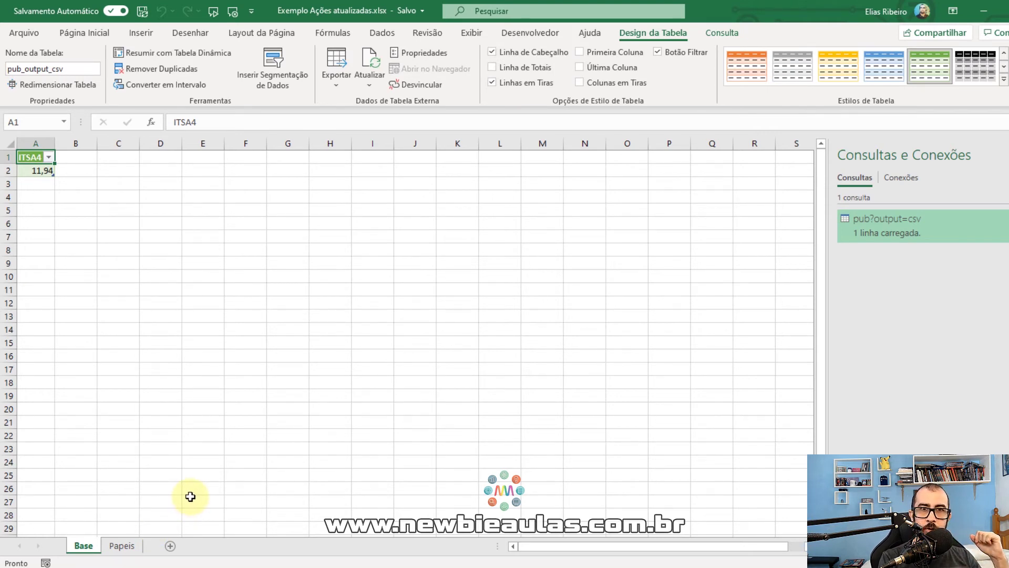
pyautogui.click(28, 157)
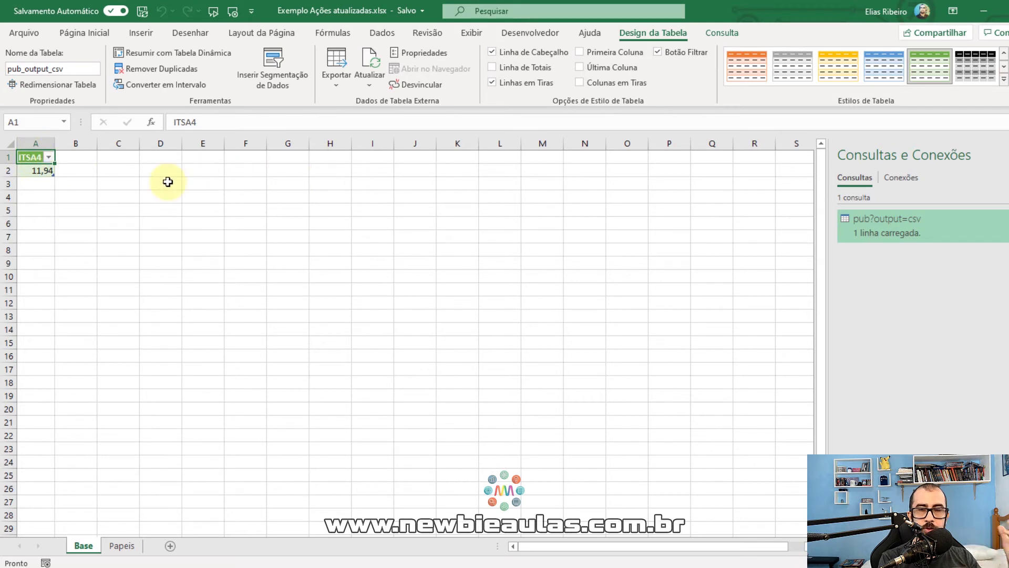
# - In the query properties, enable refresh every 10 minutes and refresh when the file opens
pyautogui.click(718, 33)
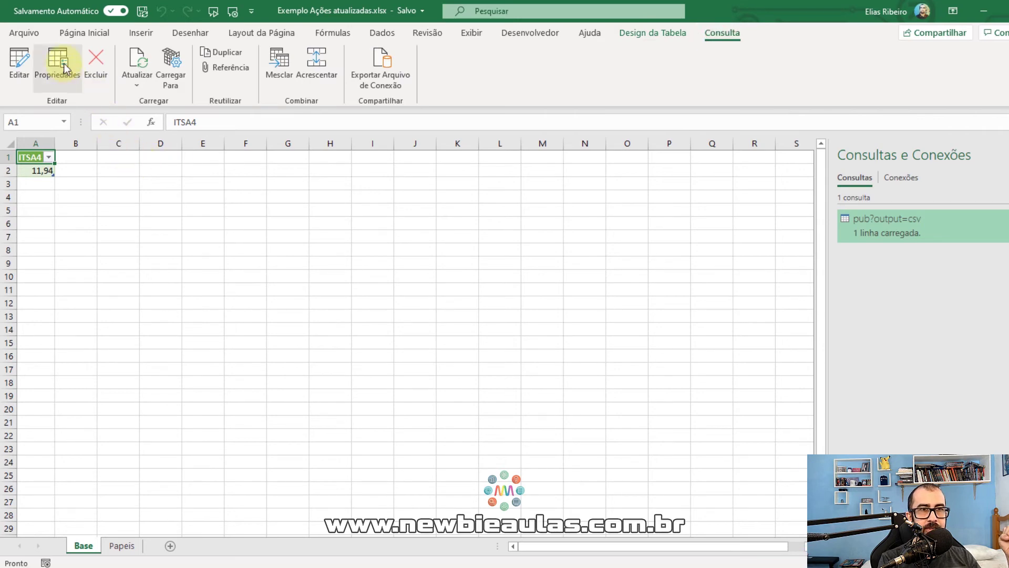
pyautogui.click(64, 64)
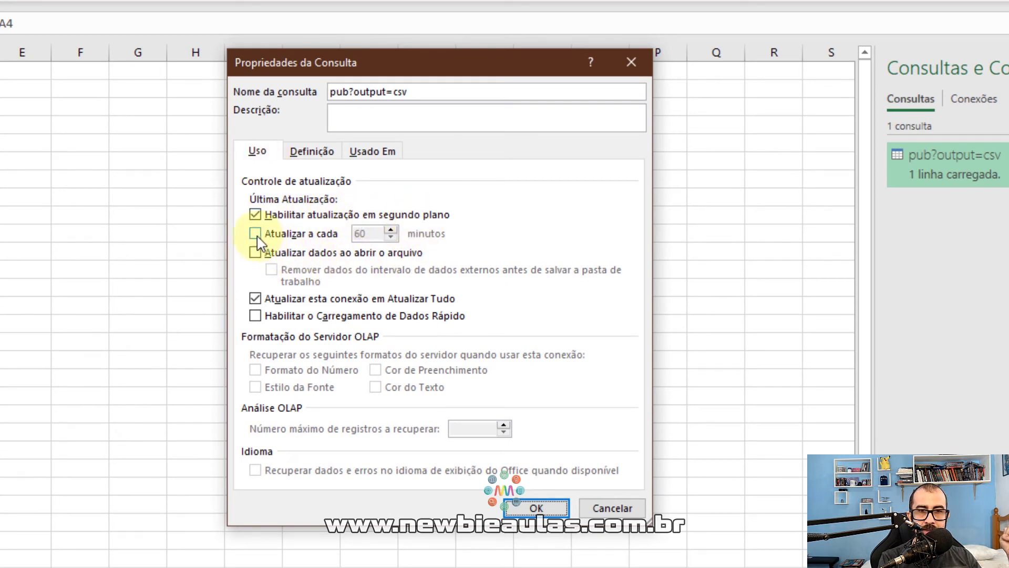
pyautogui.click(256, 234)
pyautogui.click(374, 234)
pyautogui.write('10')
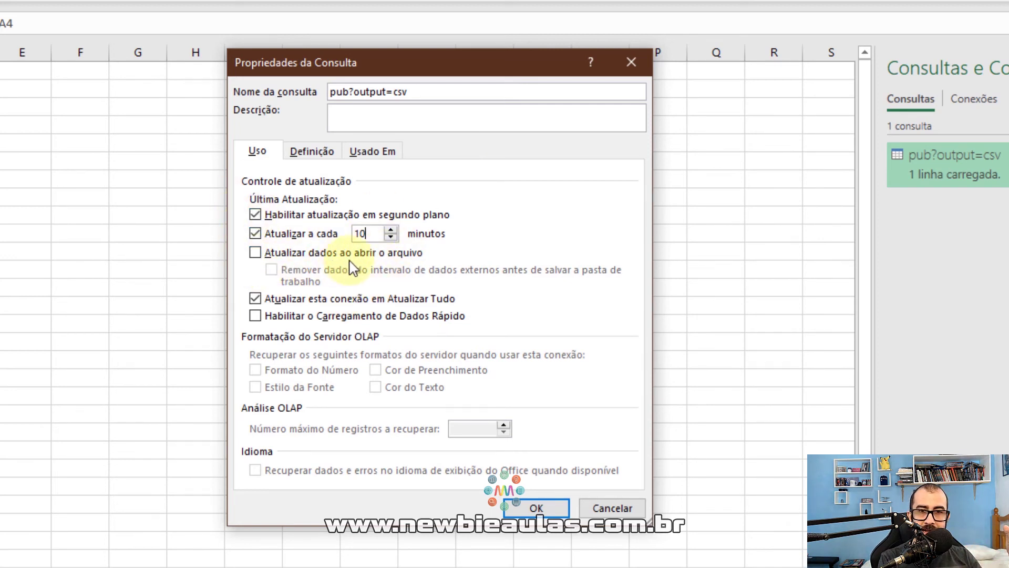
pyautogui.click(255, 253)
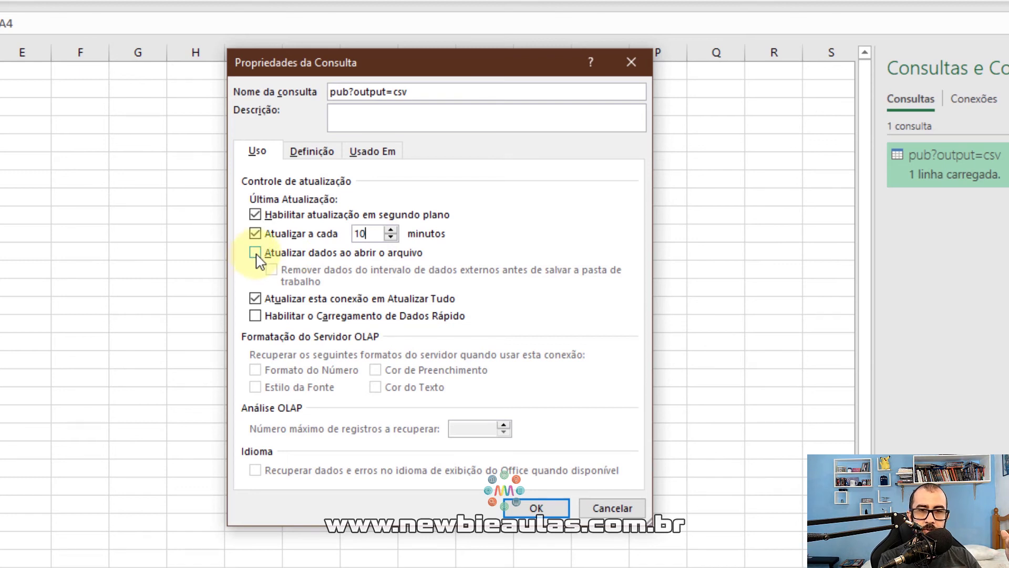
pyautogui.click(256, 253)
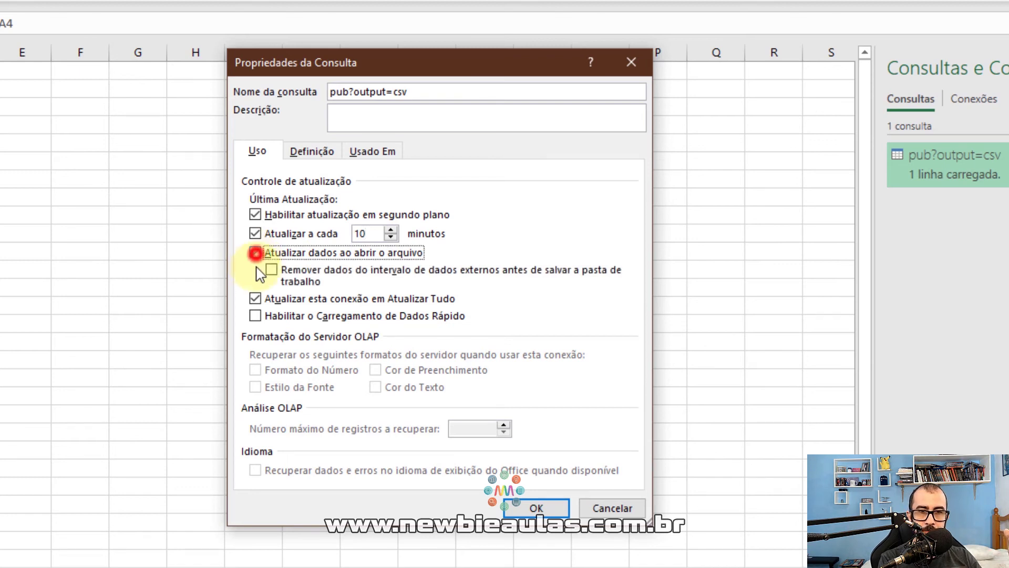
pyautogui.click(524, 507)
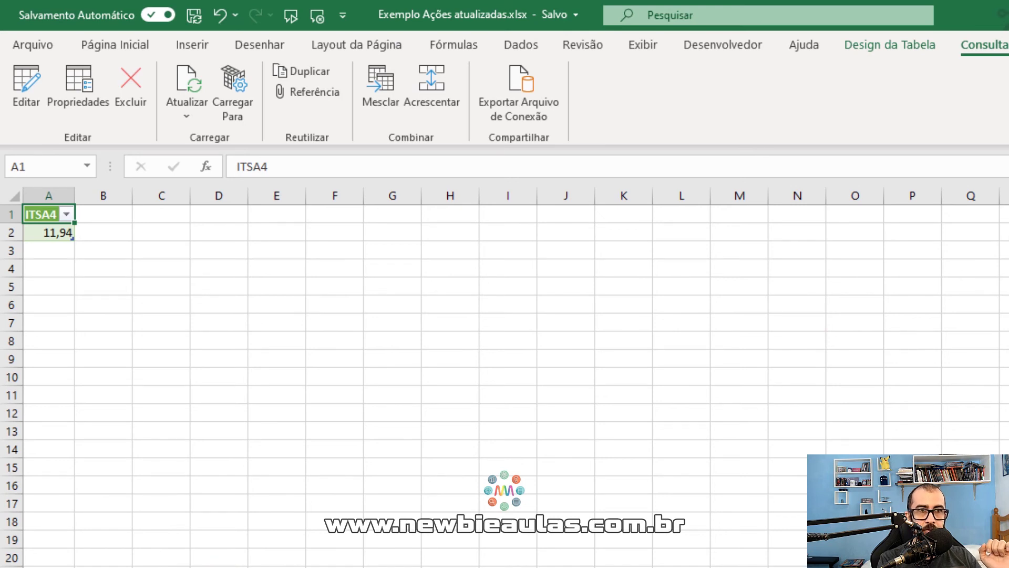
# - Set Papeis cell E5 (Preço Agora) to =pub_output_csv[ITSA4] from the Base table, showing 11,94
pyautogui.click(306, 294)
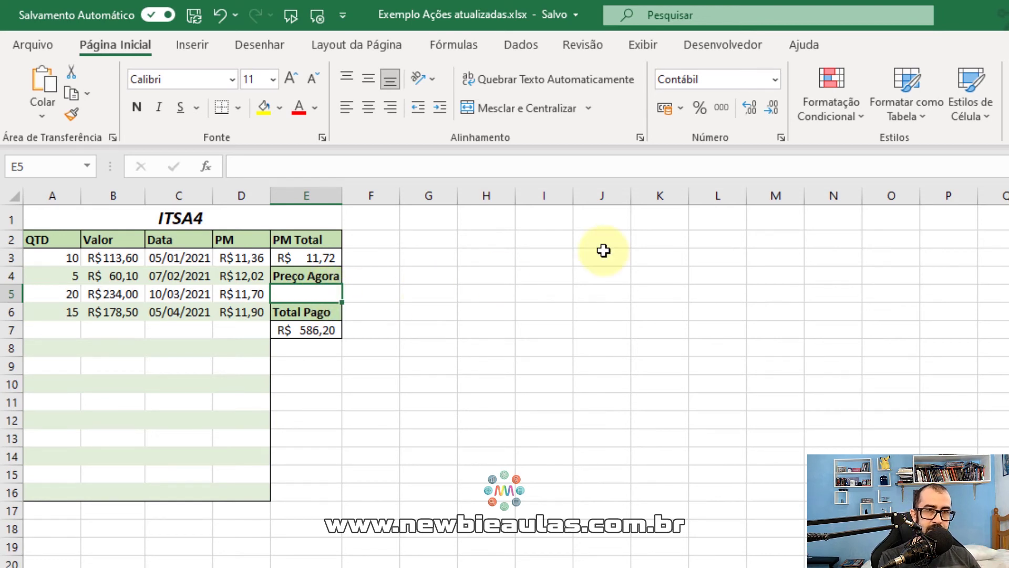
pyautogui.write('=')
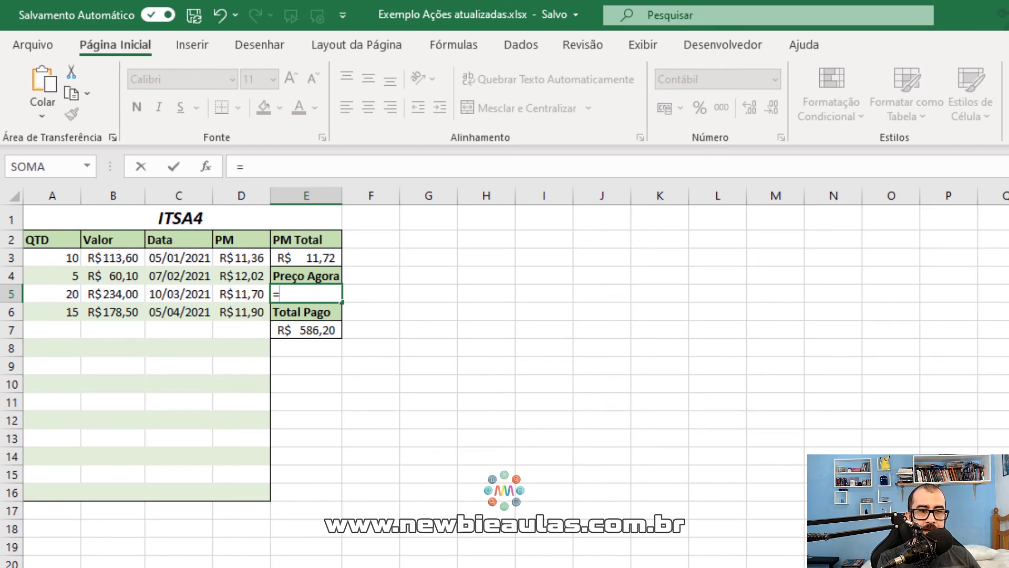
pyautogui.hotkey('ctrl', 'pagedown')
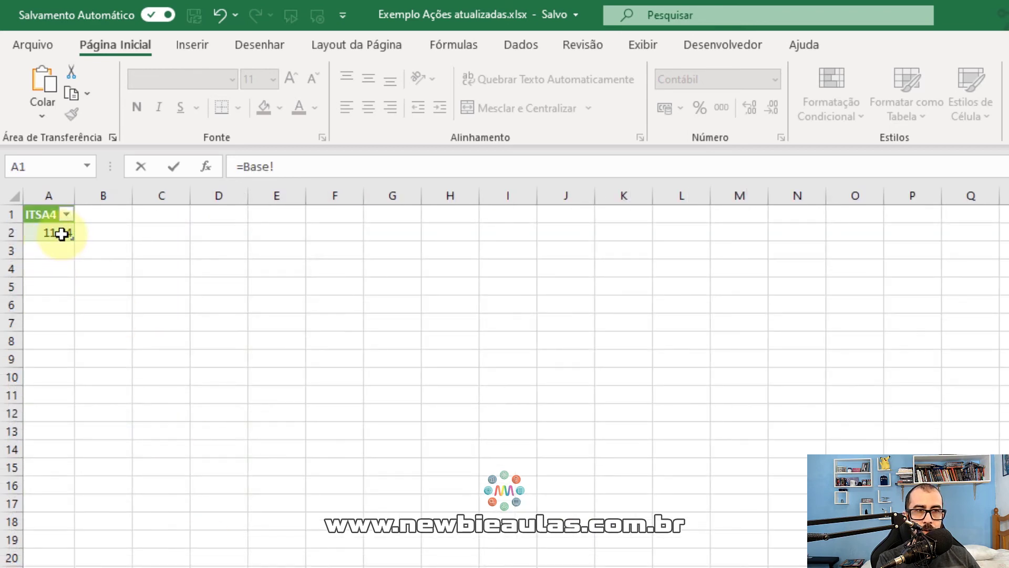
pyautogui.click(58, 232)
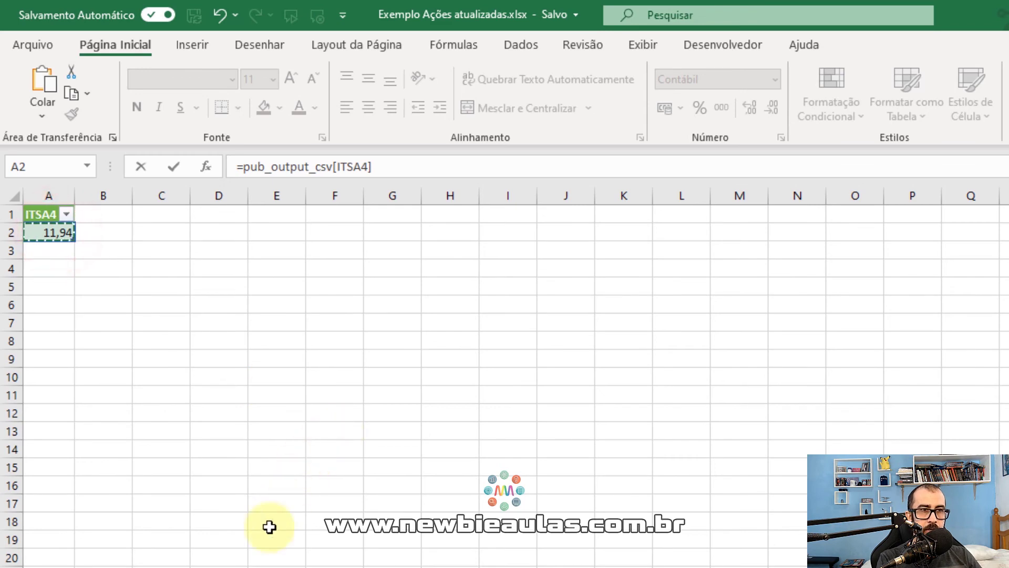
pyautogui.press('Return')
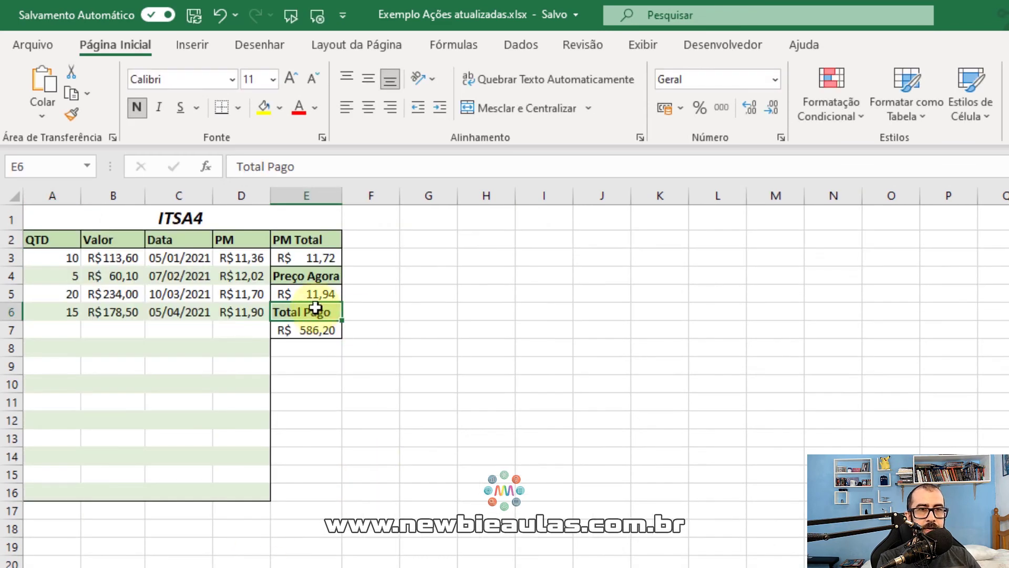
pyautogui.click(320, 293)
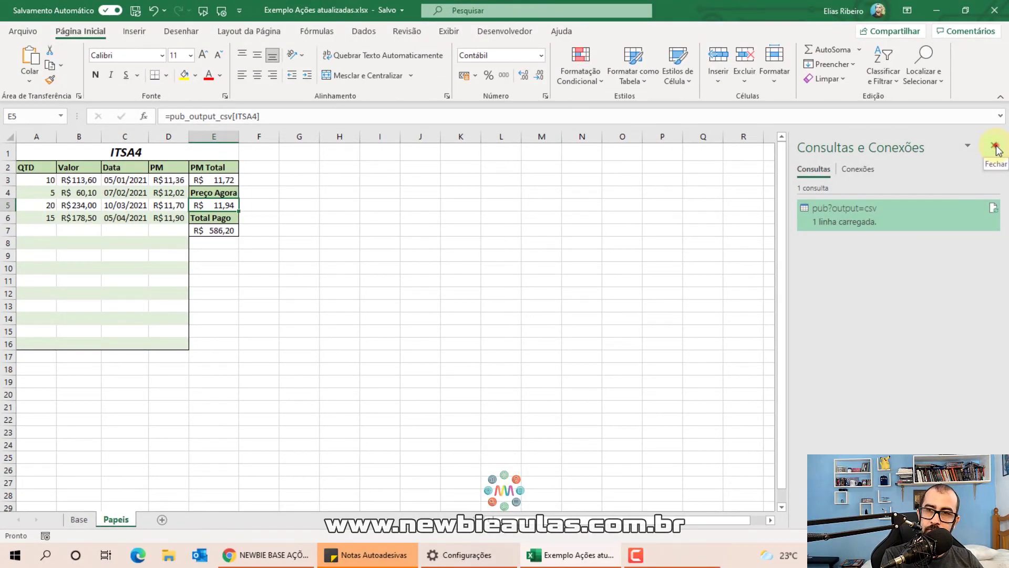
# - Close the Consultas e Conexões pane
pyautogui.click(995, 146)
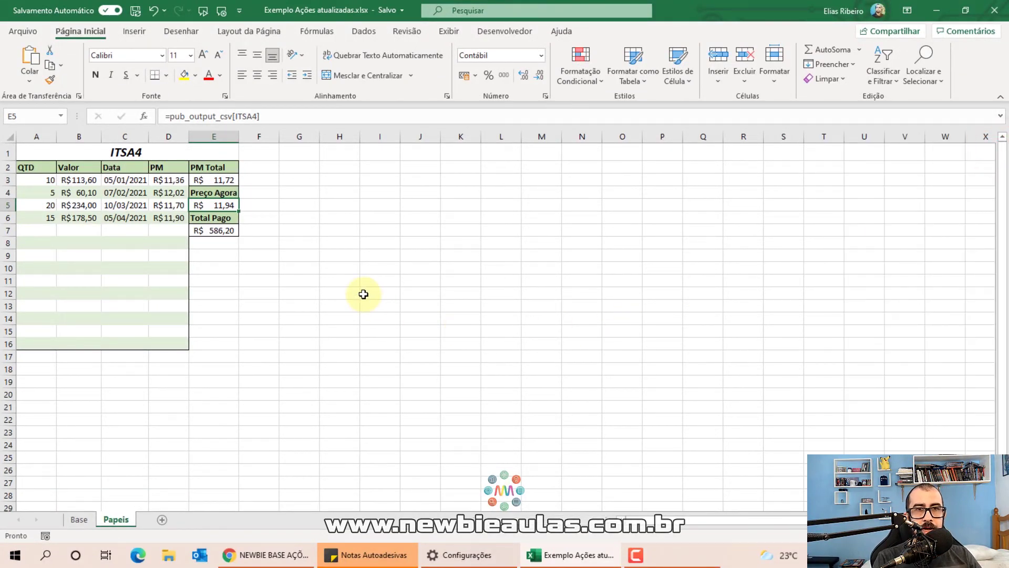